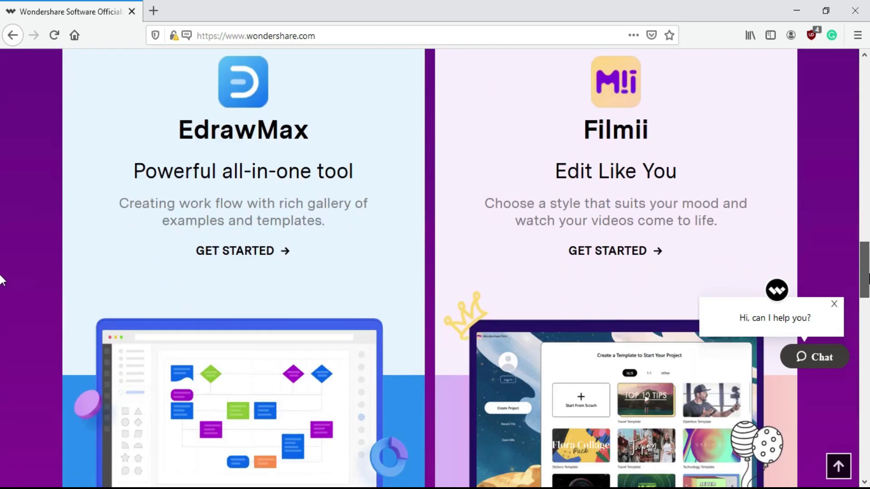
Look through the products on the Wondershare home page and open the Filmora product page
scroll(2, 323, "down", 11)
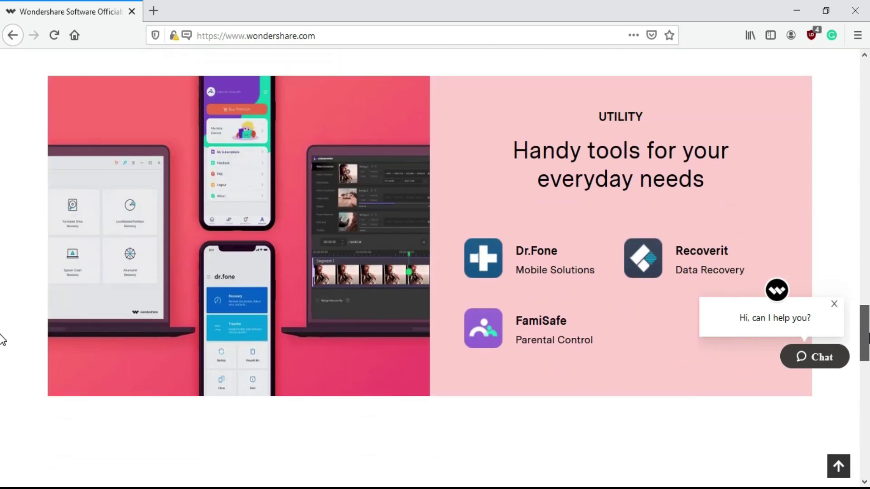
scroll(2, 393, "up", 20)
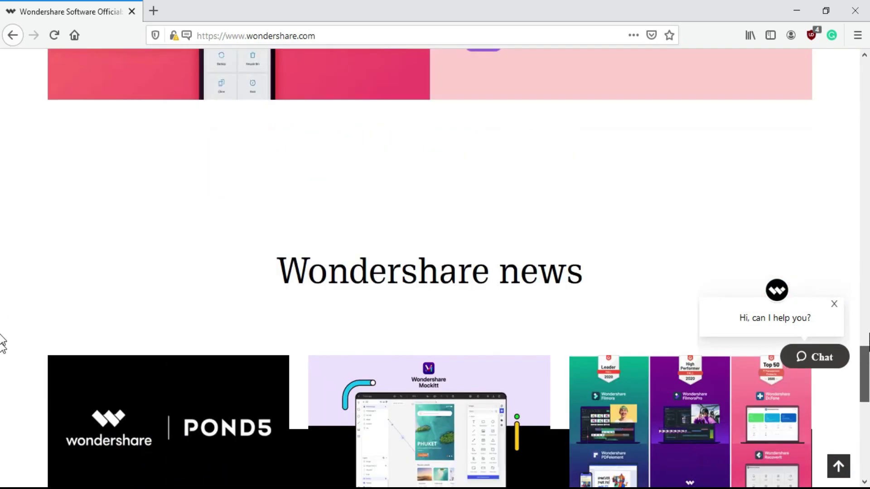
scroll(863, 140, "down", 2)
scroll(863, 140, "up", 1)
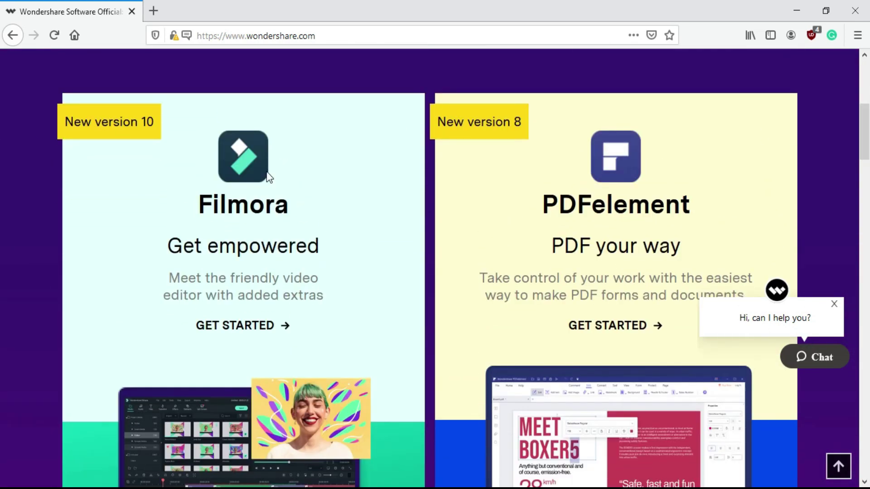
left_click(231, 323)
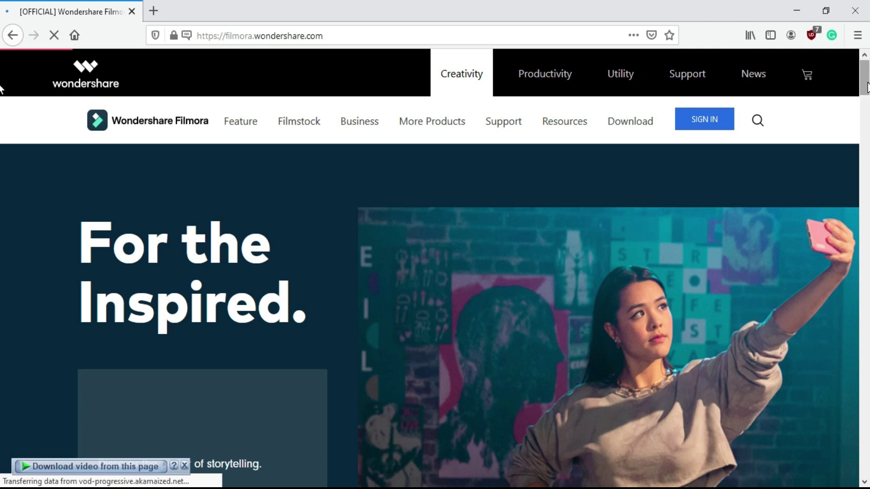
Examine the Filmora video editor page's feature sections, including Keyframing, Motion Tracking, Audio Ducking and Color Match
scroll(1, 88, "down", 6)
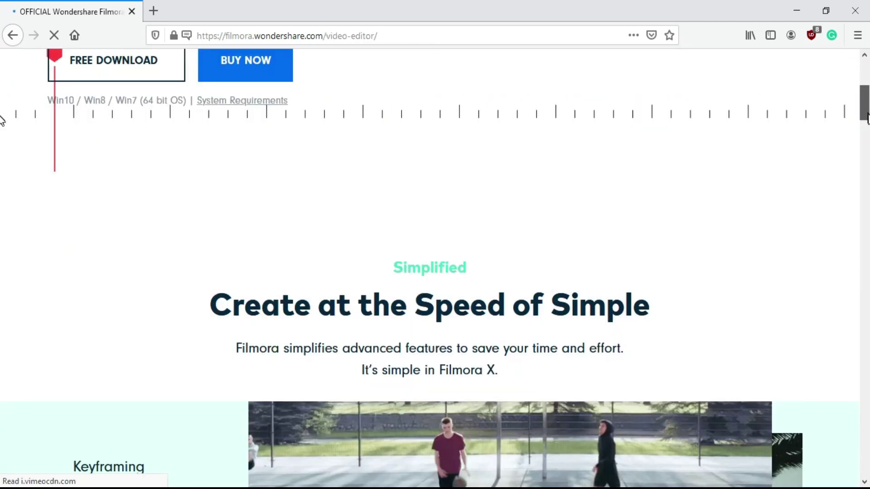
scroll(1, 123, "down", 7)
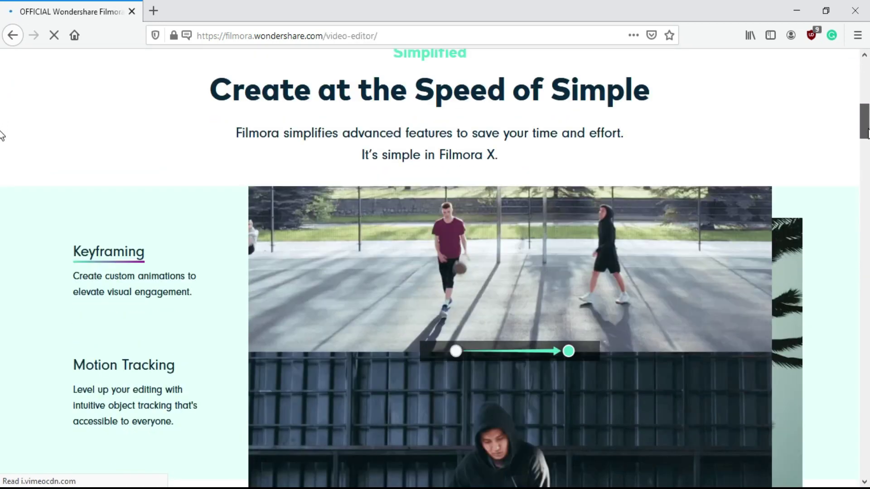
scroll(2, 155, "down", 7)
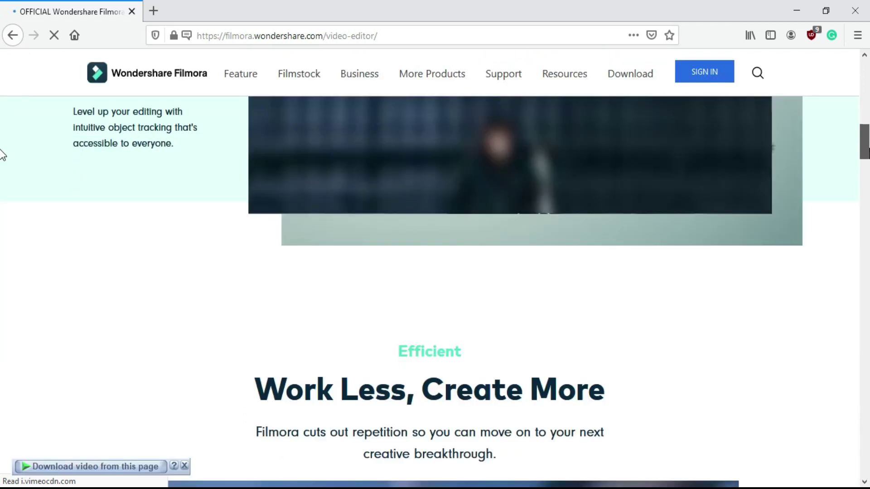
scroll(2, 168, "down", 10)
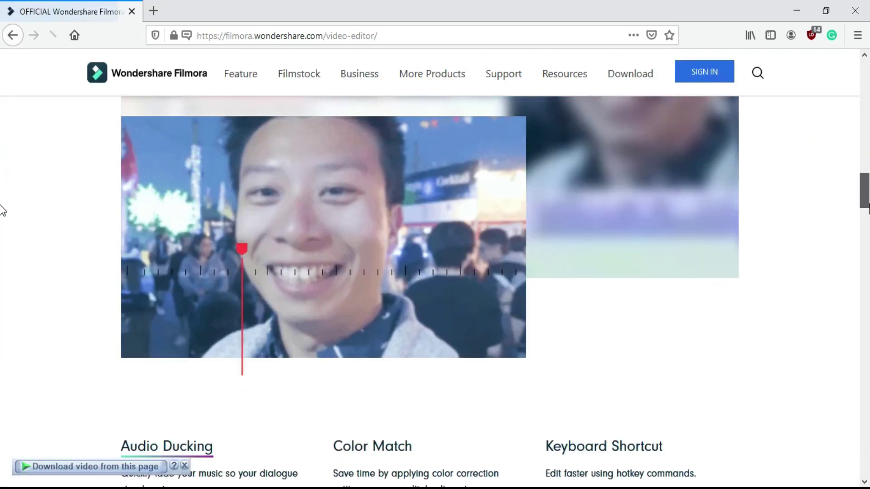
scroll(2, 223, "down", 5)
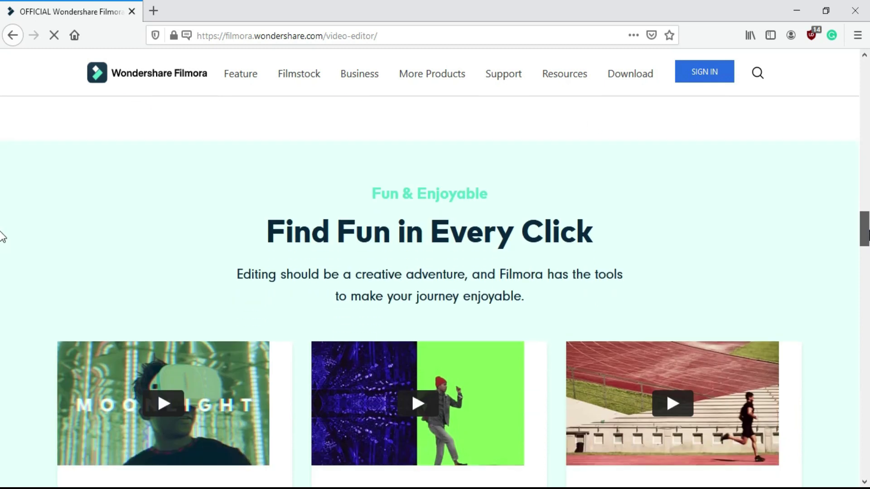
scroll(2, 222, "up", 4)
scroll(2, 222, "down", 10)
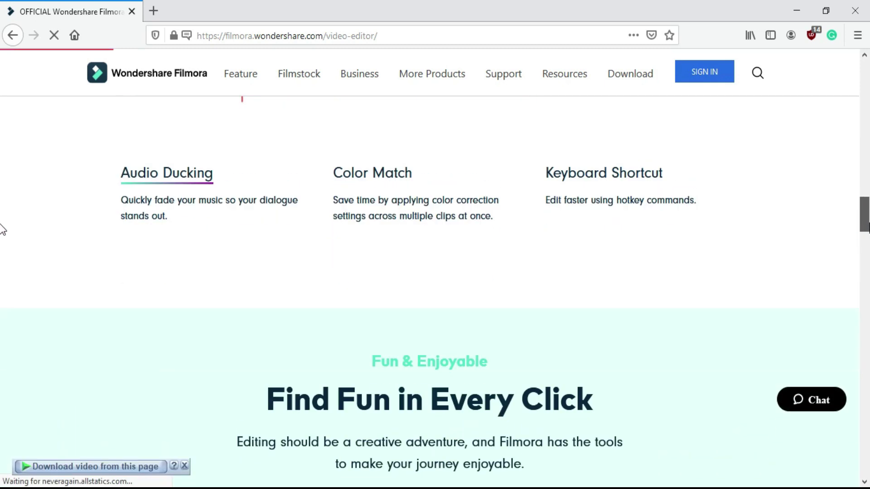
scroll(2, 268, "down", 2)
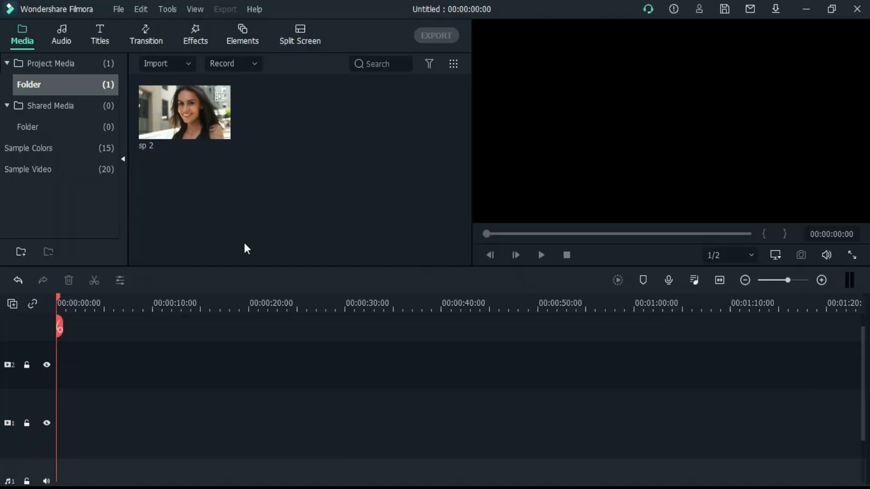
Switch to Wondershare Filmora and place the sp 2 clip at the start of video track 1, keeping the 1920 x 1080 25fps project settings
left_click_drag(150, 206, 67, 430)
left_click_drag(333, 429, 343, 426)
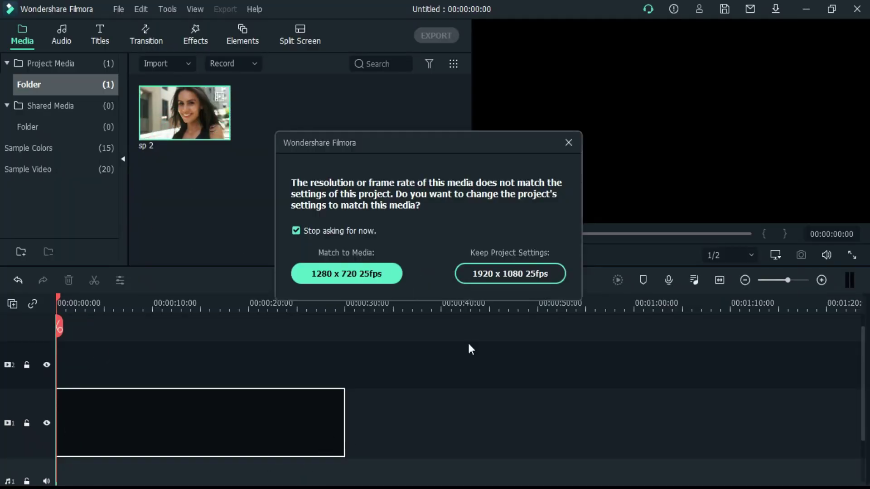
left_click(502, 272)
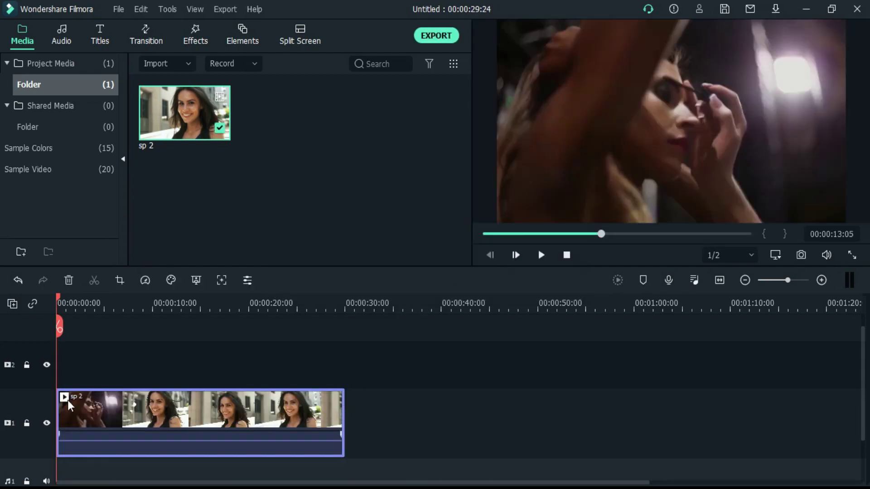
Trim the start and end of the sp 2 clip to about 9 seconds and fit the timeline to it
left_click_drag(66, 409, 84, 409)
left_click_drag(324, 414, 146, 413)
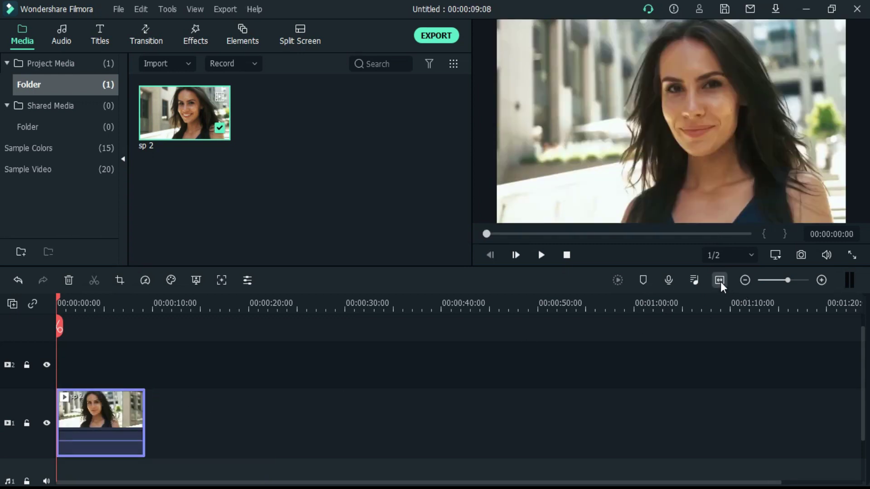
left_click(721, 283)
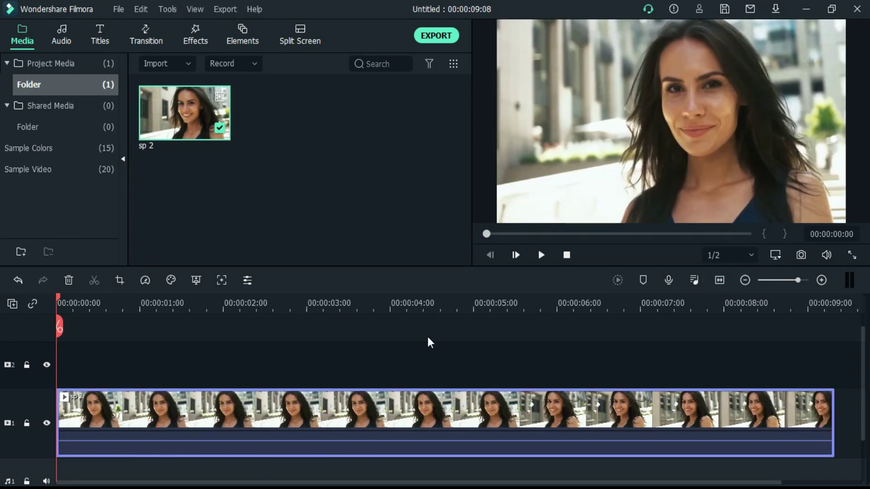
Add Title 29 on track 2 over the clip's full length and replace its text with the woman's first name
left_click(101, 40)
left_click_drag(287, 191, 834, 365)
left_click(355, 352)
double_click(354, 352)
left_click_drag(293, 136, 236, 129)
type("isa")
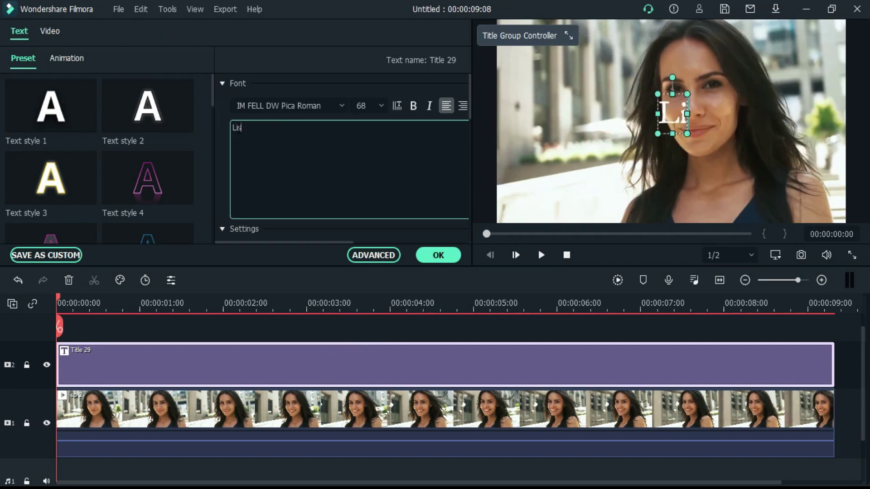
Move the name title beside the woman's face at eye level and apply the title edits
left_click(567, 37)
left_click_drag(550, 79, 533, 80)
left_click_drag(657, 112, 624, 80)
left_click(438, 255)
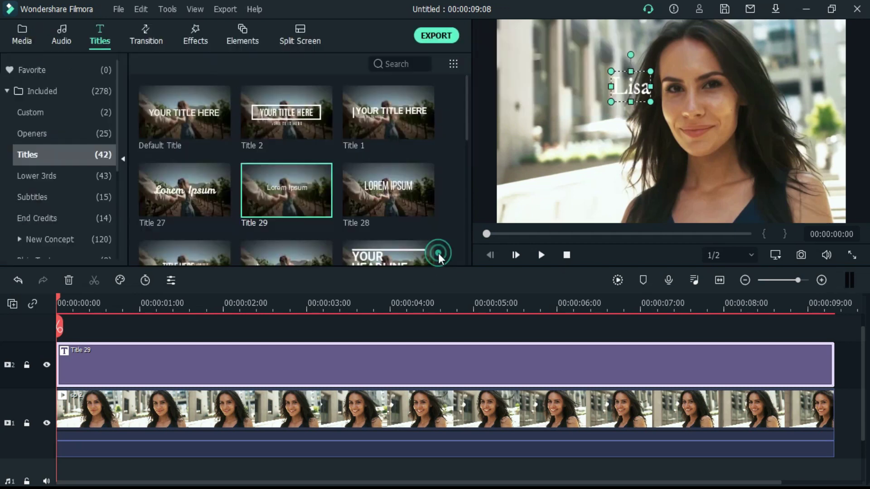
Motion-track the sp 2 clip with a small tracking box over the woman's eye nearest the title
left_click(181, 425)
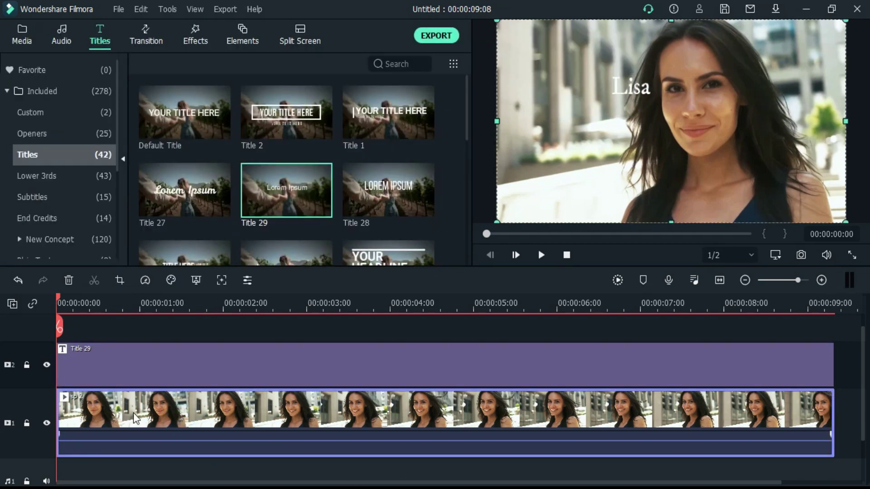
left_click(222, 280)
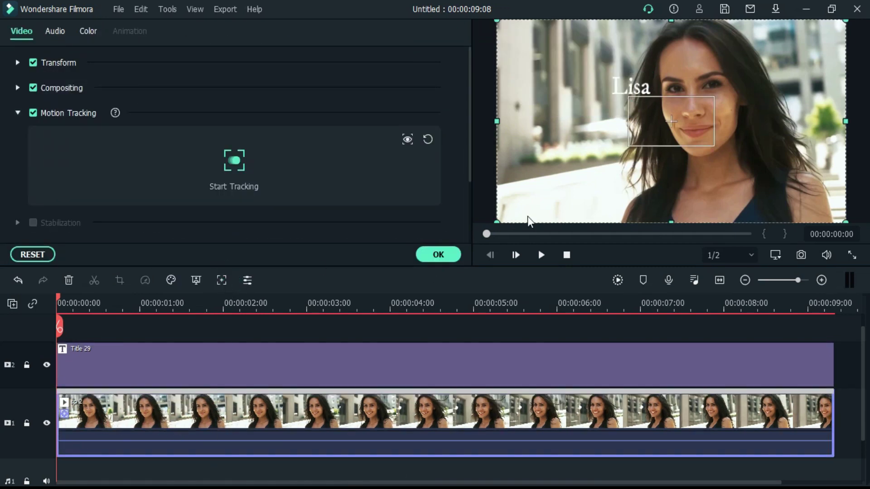
left_click(652, 121)
left_click_drag(713, 144, 682, 127)
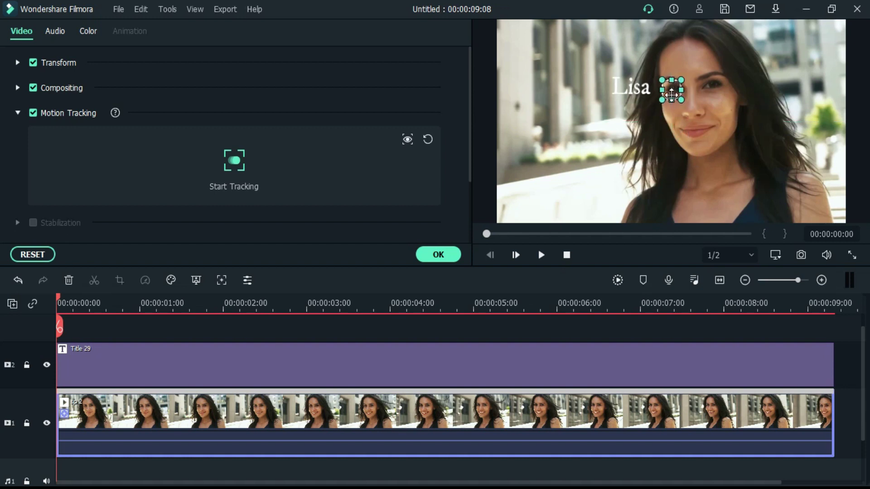
left_click(239, 155)
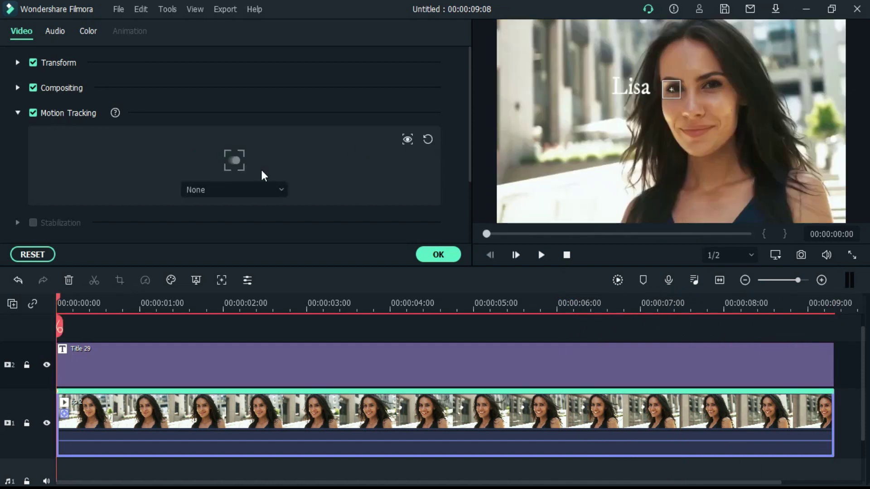
Attach Title 29 to the motion tracker, apply the setting and play back the result
left_click(245, 190)
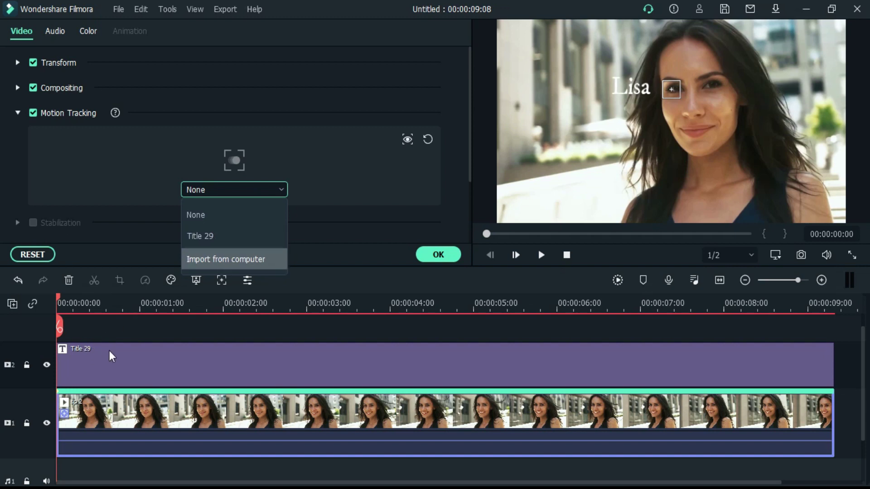
left_click(231, 238)
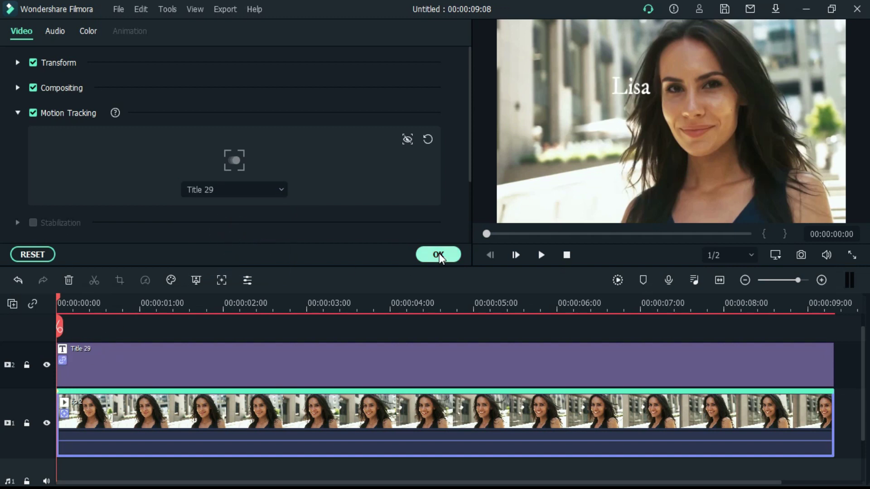
left_click(438, 254)
left_click(545, 255)
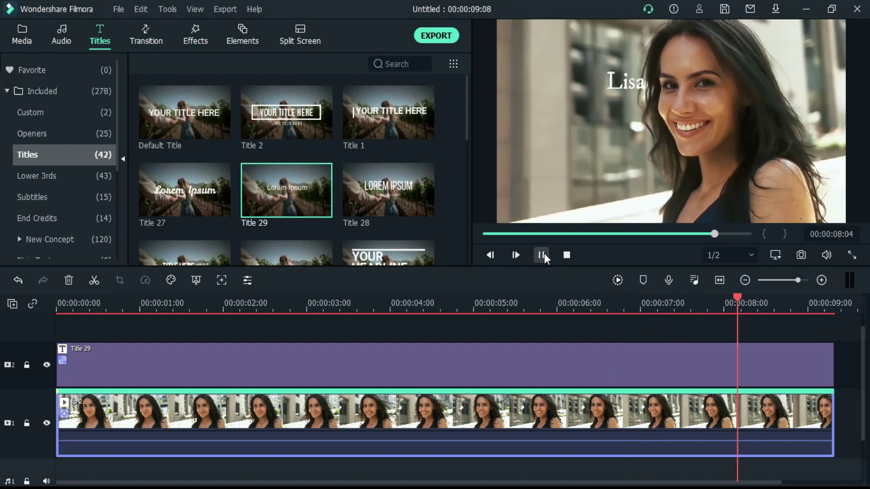
left_click(544, 255)
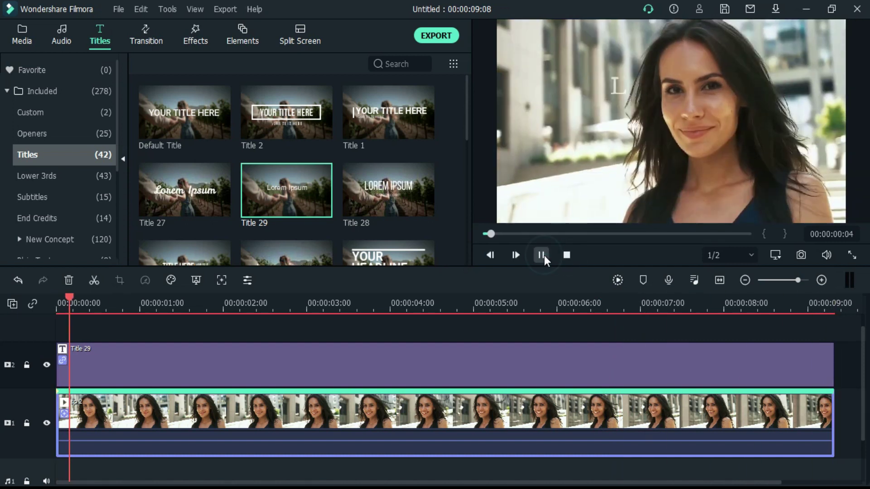
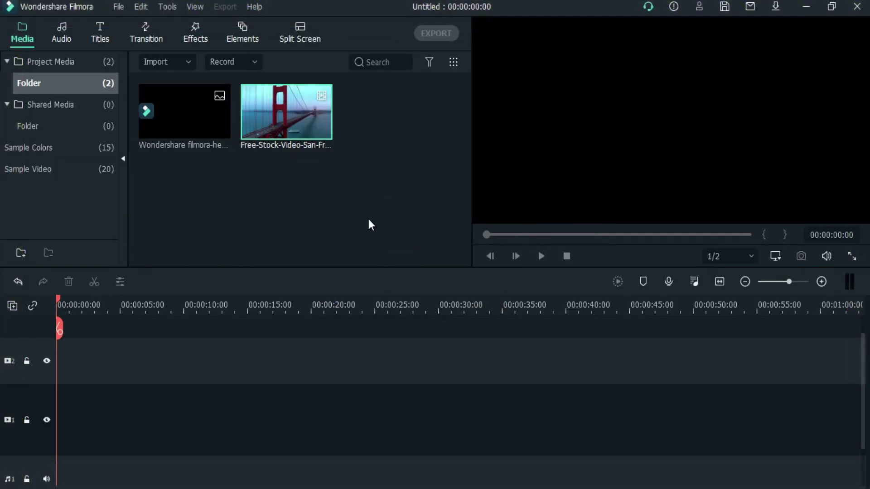
Place the San Francisco bridge video on track 1, keeping 1920 x 1080 25fps, and the Wondershare Filmora header image on track 2
left_click_drag(275, 127, 109, 422)
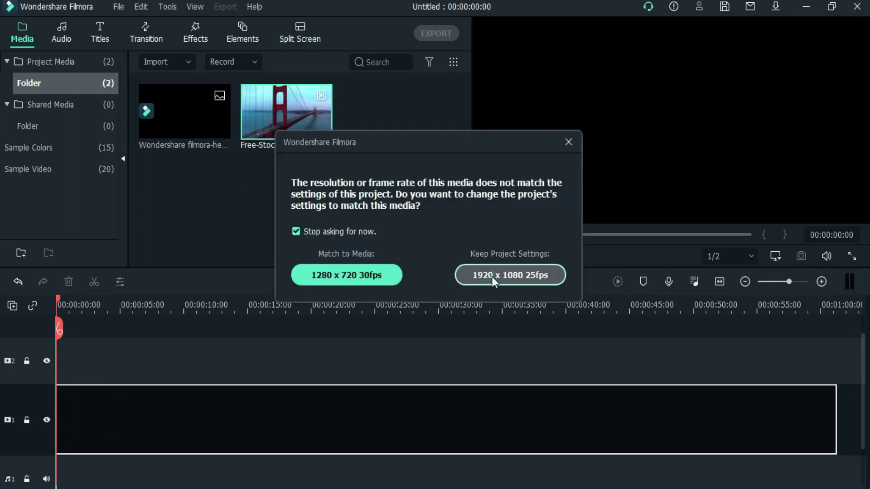
left_click(491, 277)
left_click_drag(169, 112, 66, 365)
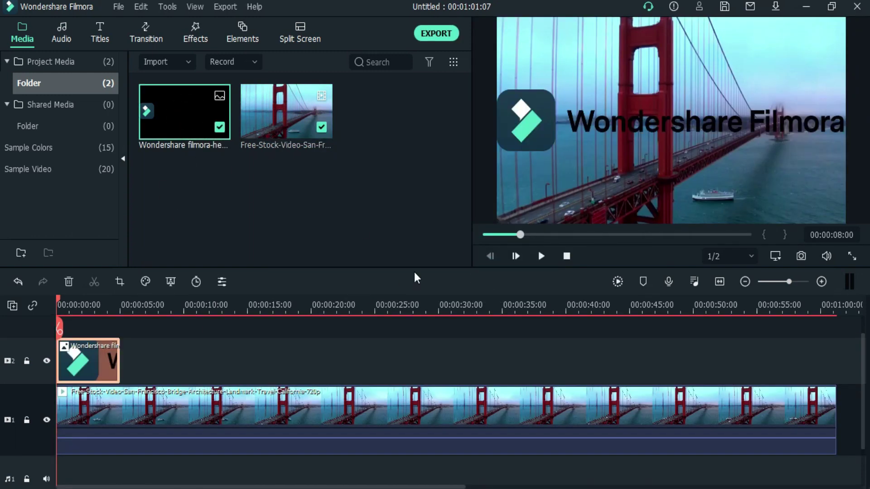
Trim the end of the bridge video to about 16.5 seconds and fit the timeline to it
left_click(834, 407)
left_click_drag(834, 408, 266, 410)
left_click(719, 281)
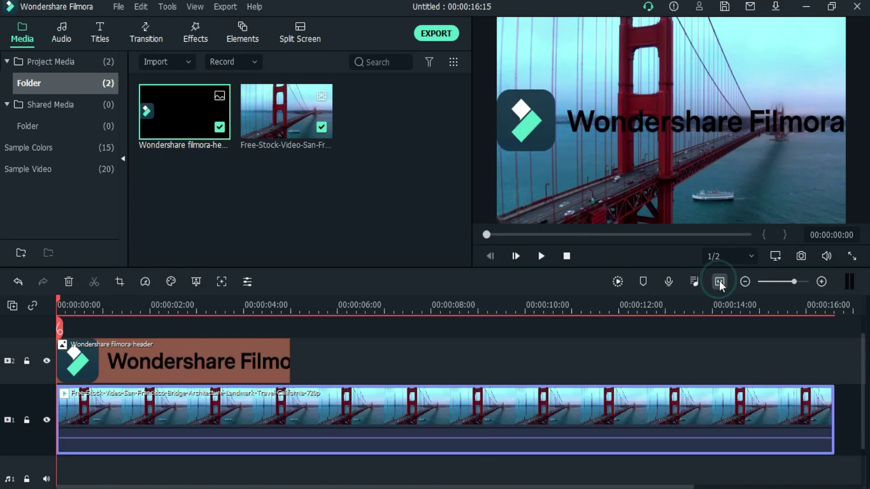
Shrink the Filmora logo image to about a quarter of the frame width and place it in the frame's upper-left corner
left_click(241, 364)
left_click(531, 131)
left_click_drag(845, 151, 567, 108)
left_click_drag(512, 97, 519, 39)
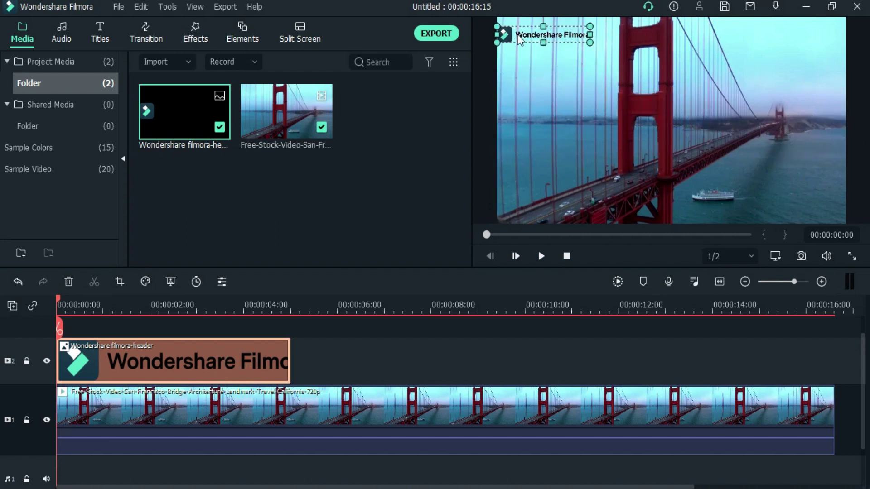
Open the logo image's custom animation settings and add a keyframe at 00:00:00:00
double_click(199, 365)
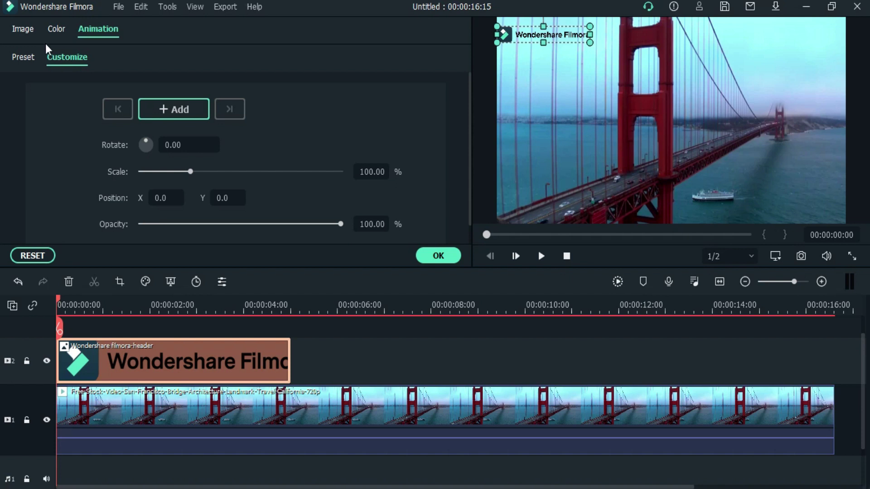
left_click(27, 33)
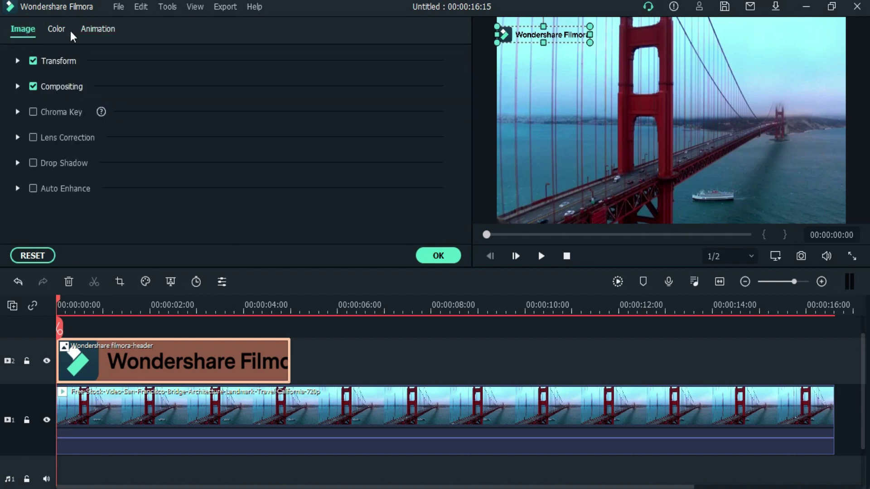
left_click(95, 30)
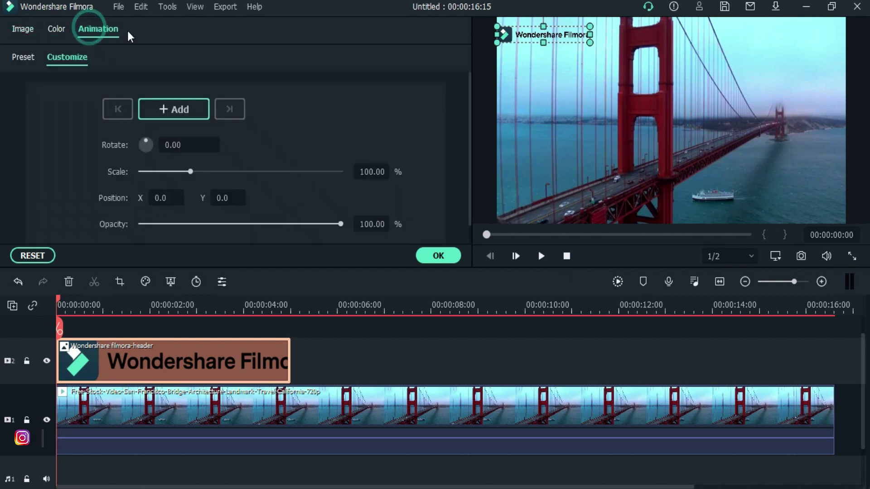
left_click(174, 110)
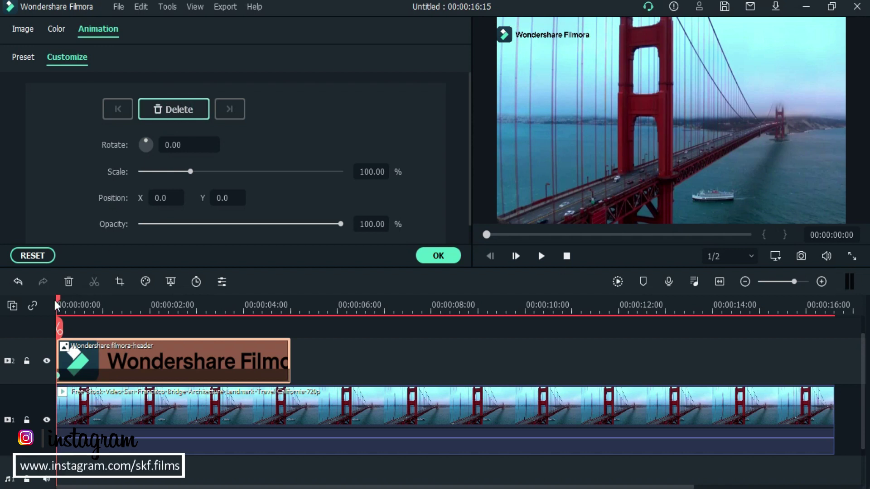
Keyframe the logo near the frame's centre (X 168, Y -139) at 00:00:02:01 and a 360° rotation at 00:00:03:10
left_click_drag(58, 298, 153, 302)
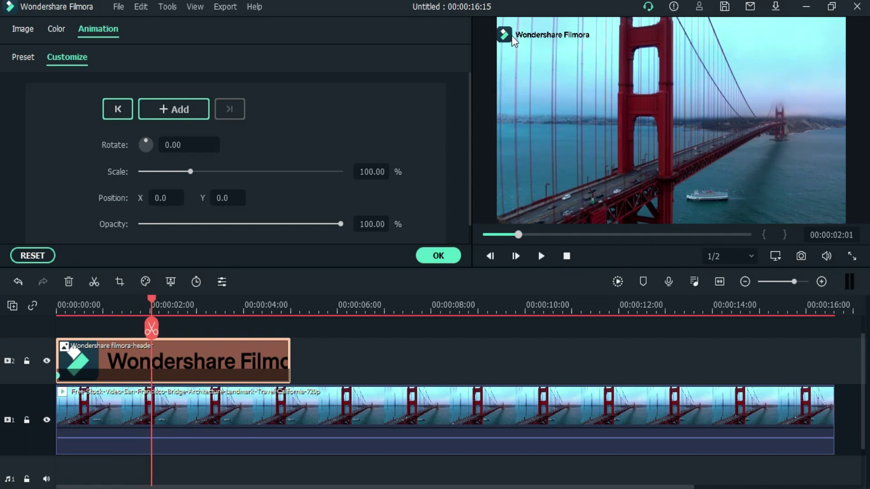
left_click_drag(516, 39, 617, 129)
left_click_drag(153, 301, 214, 306)
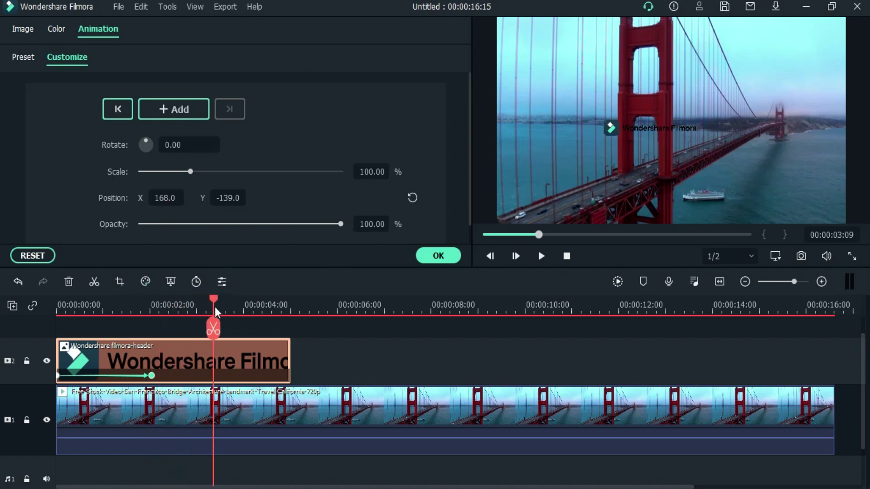
mouse_move(148, 144)
left_mouse_down()
mouse_move(151, 159)
mouse_move(132, 148)
mouse_move(146, 139)
left_mouse_up()
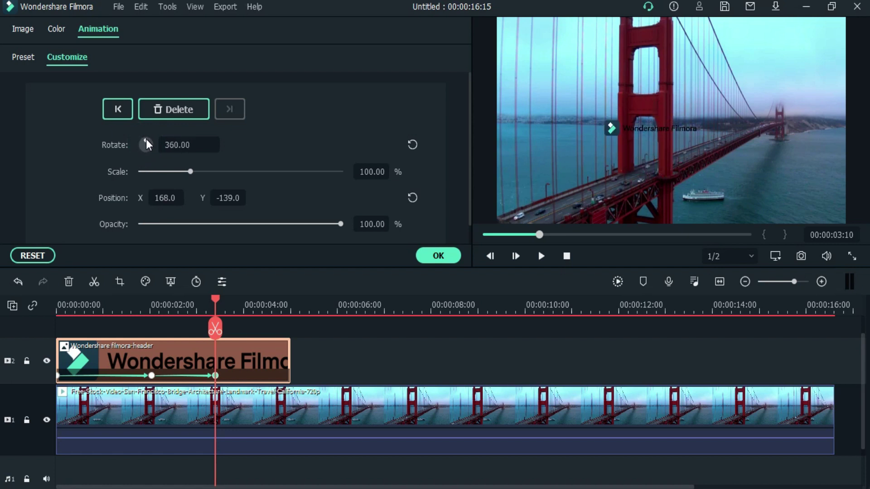
Keyframe the logo in the frame's lower-right corner (X 384, Y -259) at 00:00:04:24
left_click_drag(218, 299, 290, 307)
left_click_drag(611, 130, 625, 137)
left_click_drag(689, 178, 749, 210)
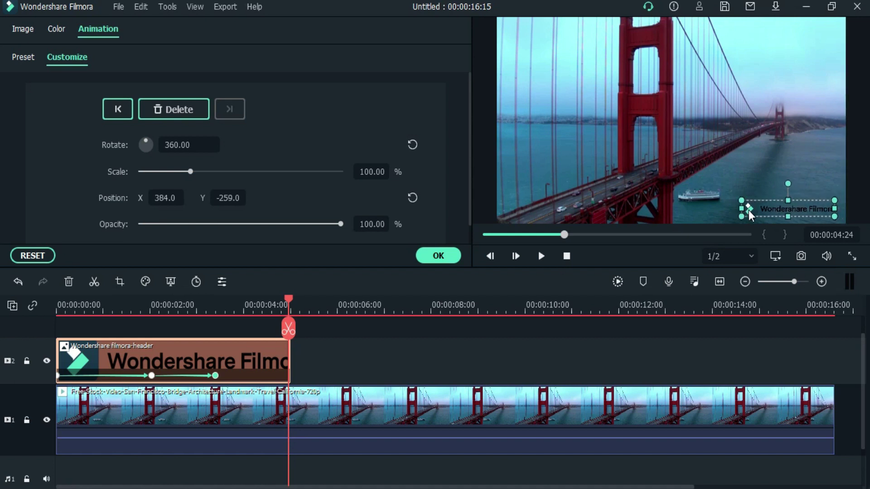
Play the logo animation from the start twice to review its movement and rotation
left_click(567, 257)
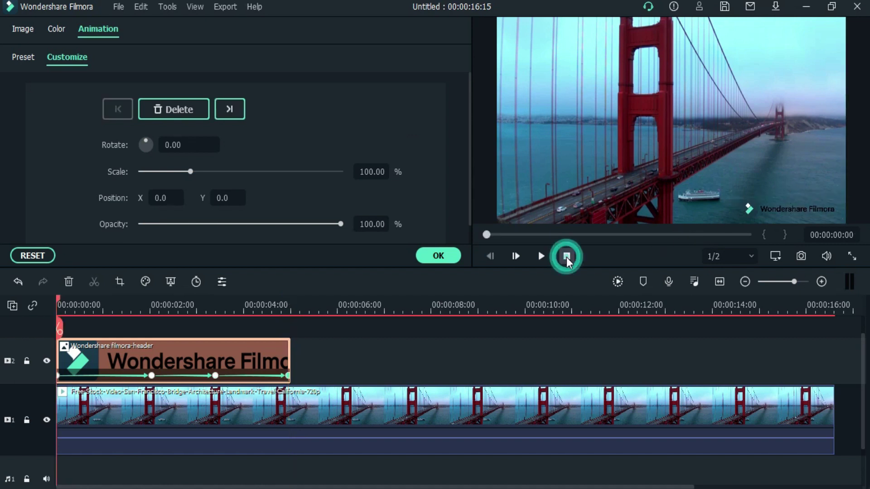
left_click(536, 258)
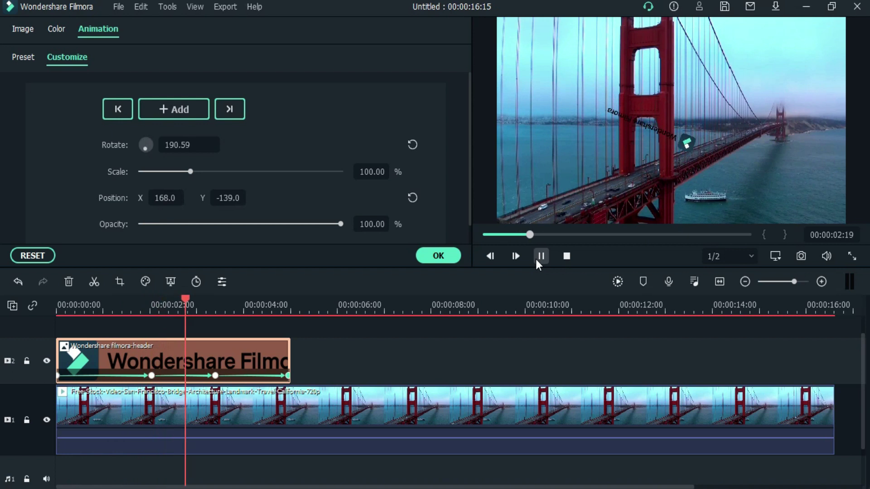
left_click(567, 257)
left_click(541, 257)
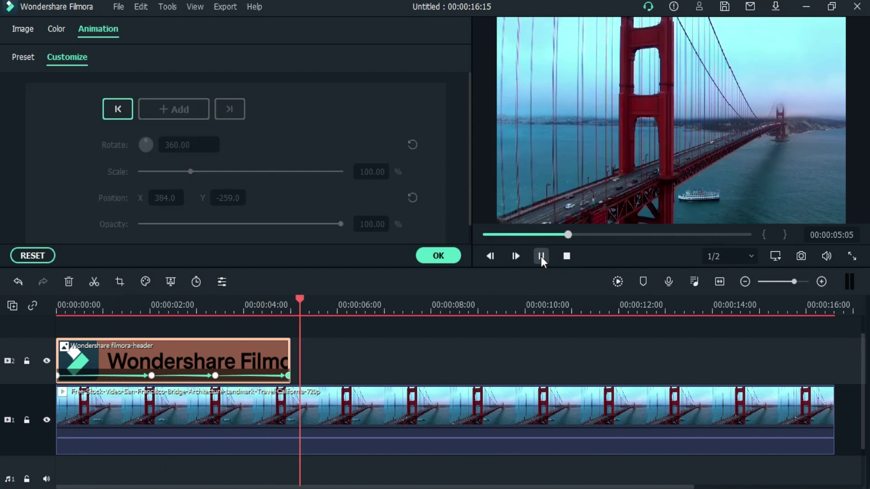
left_click(567, 256)
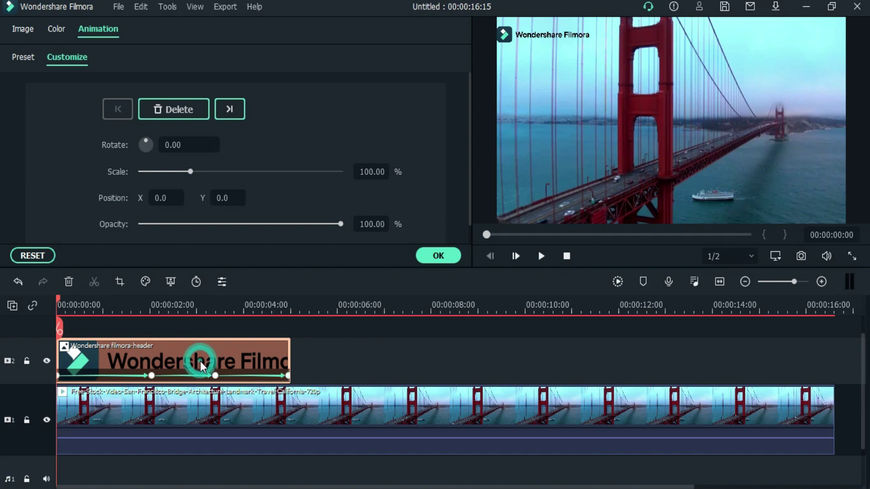
Delete the logo image clip and add a custom animation keyframe to the bridge video at 00:00:00:00
key("Delete")
left_click(435, 254)
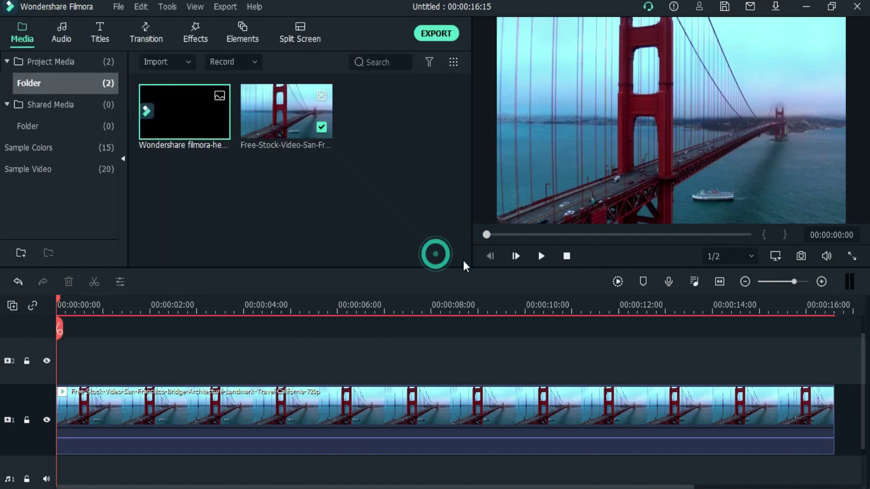
left_click(257, 425)
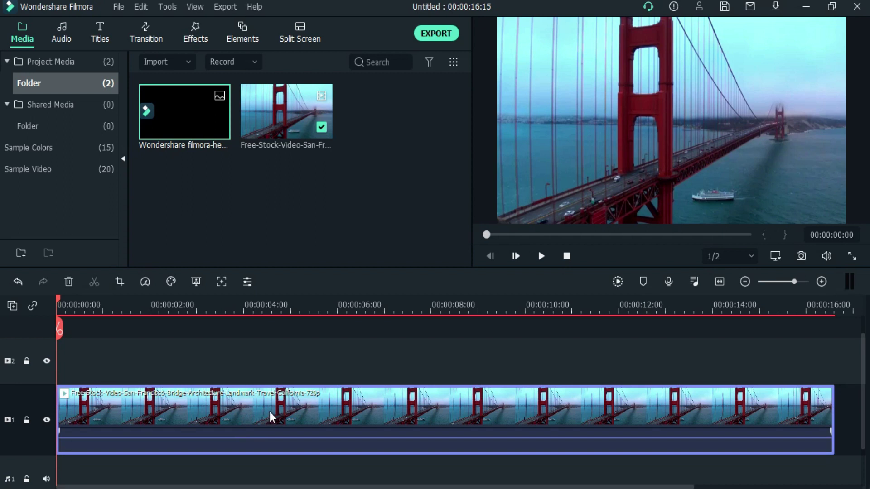
double_click(251, 406)
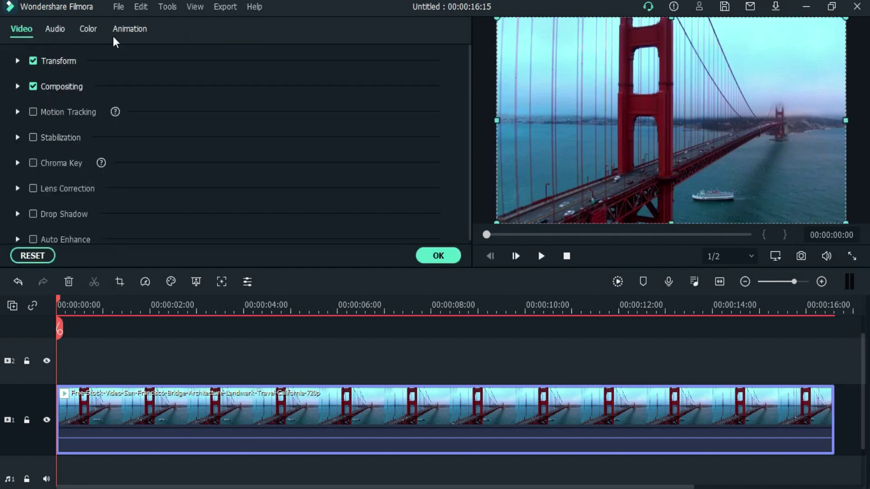
left_click(129, 30)
left_click(67, 58)
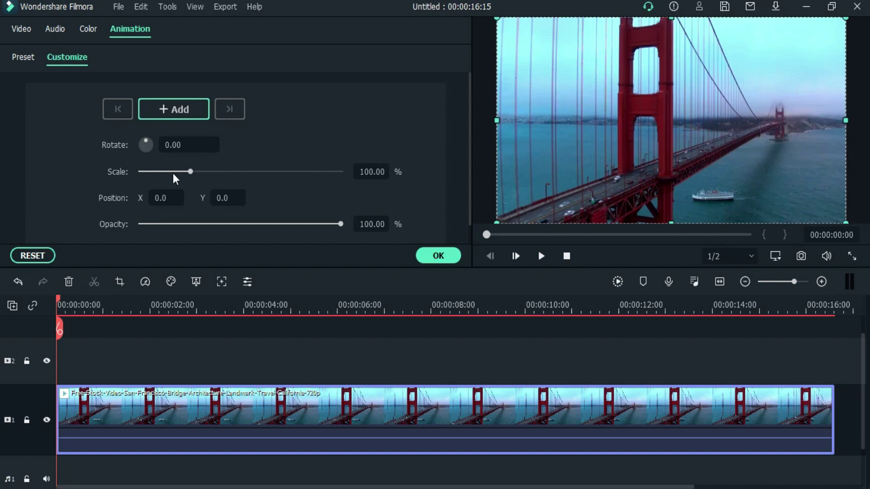
left_click(178, 107)
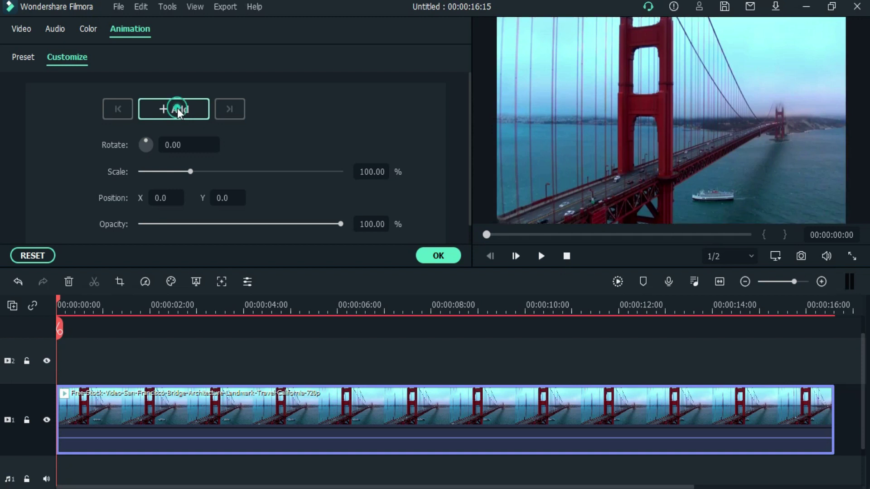
Keyframe the bridge video's scale to 170.70% at about 00:00:10:14 and its vertical position to Y 92 at 00:00:16:15
left_click_drag(58, 299, 554, 314)
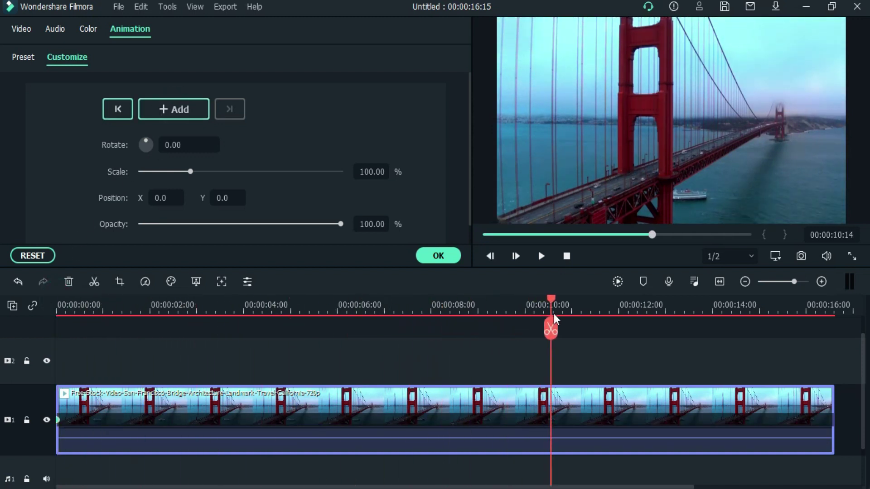
left_click_drag(190, 171, 227, 173)
left_click_drag(555, 301, 835, 316)
left_click_drag(225, 198, 266, 197)
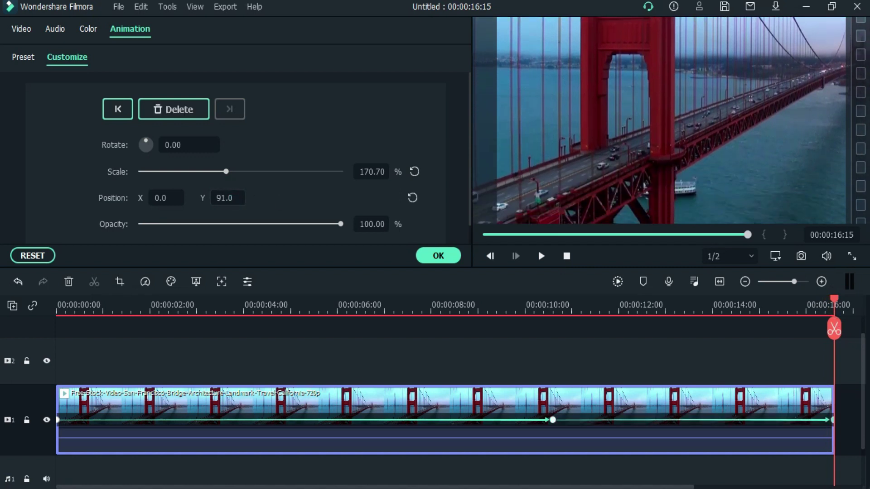
left_click_drag(225, 197, 227, 197)
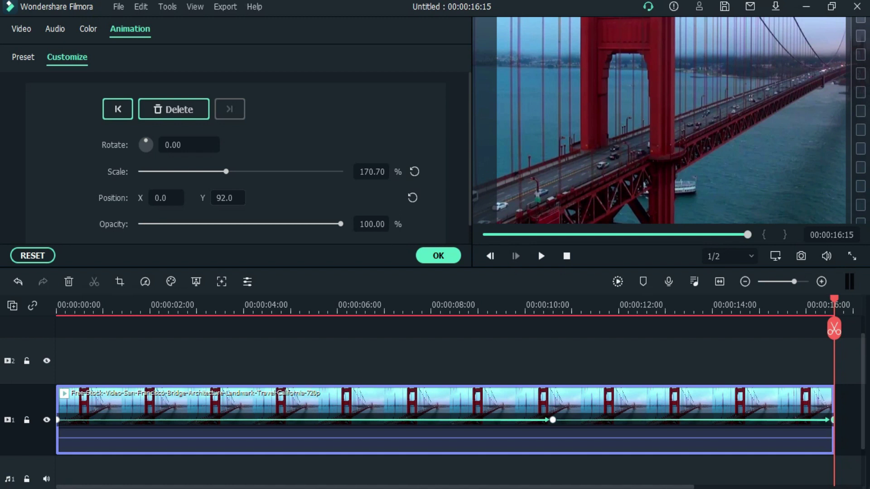
Play the bridge video from the start to review its zoom and position animation
left_click(566, 256)
left_click(542, 256)
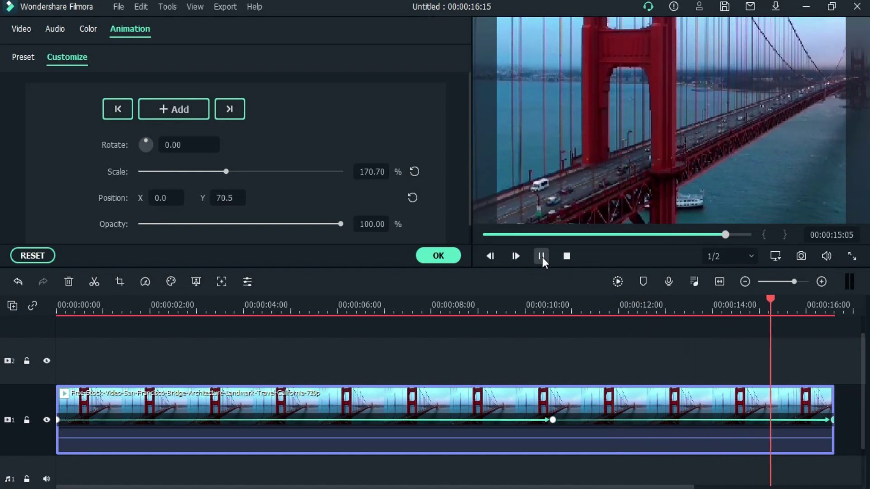
left_click(542, 256)
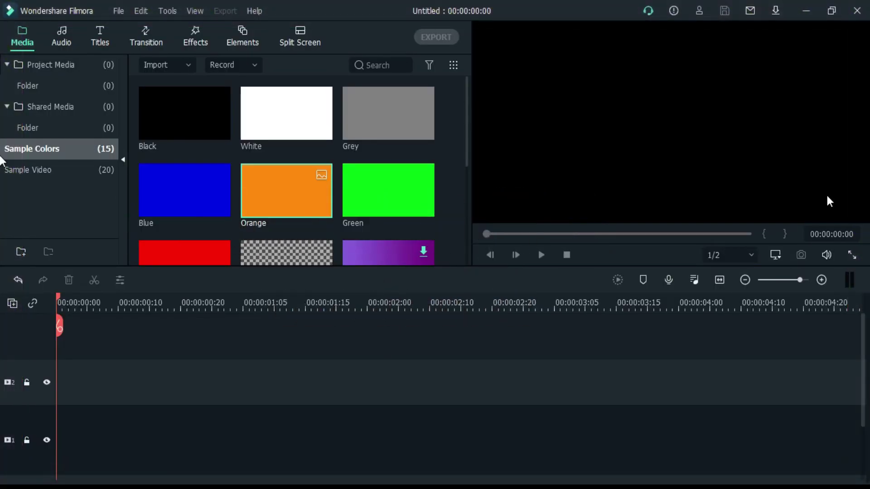
Place the Travel 05 and Plating Food sample videos back to back on track 2 and compare their frames
left_click(36, 169)
scroll(267, 183, "down", 10)
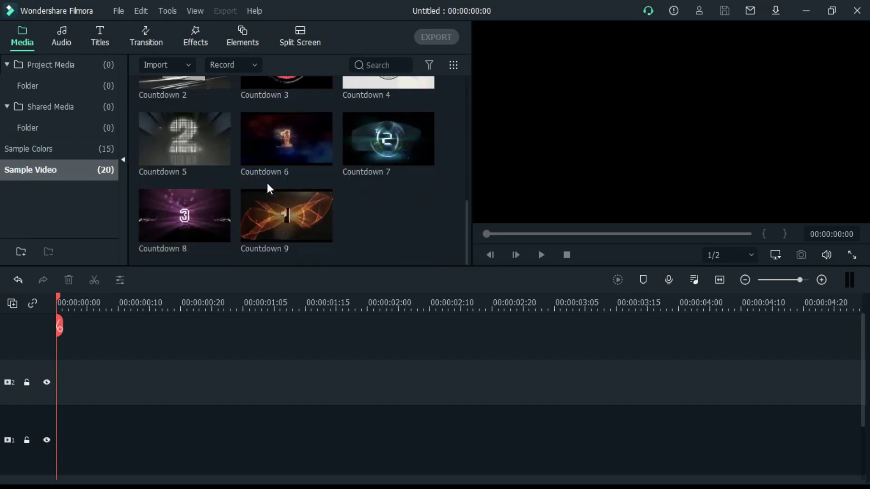
scroll(268, 182, "up", 10)
scroll(271, 180, "down", 3)
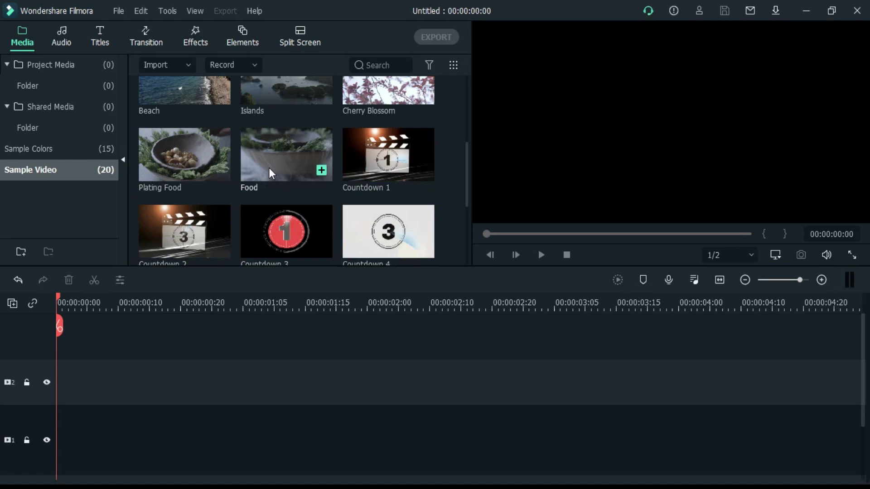
scroll(269, 168, "up", 3)
left_click_drag(259, 207, 55, 399)
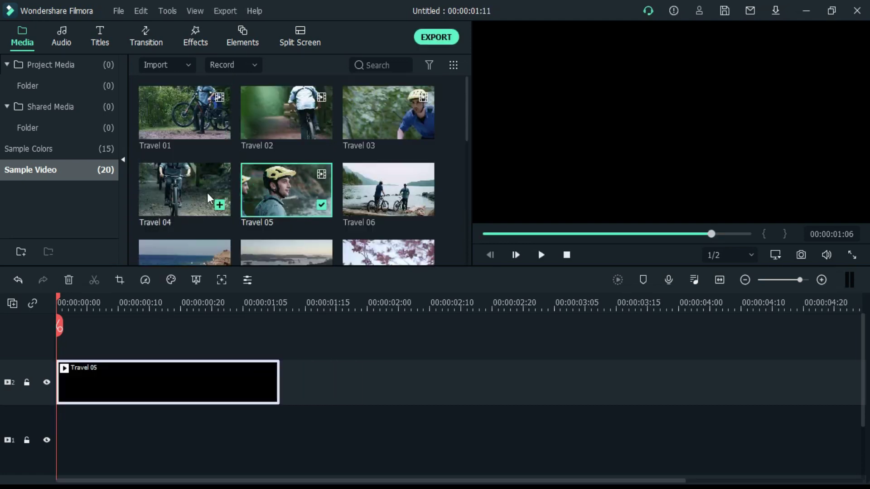
scroll(282, 114, "down", 3)
left_click_drag(145, 160, 303, 371)
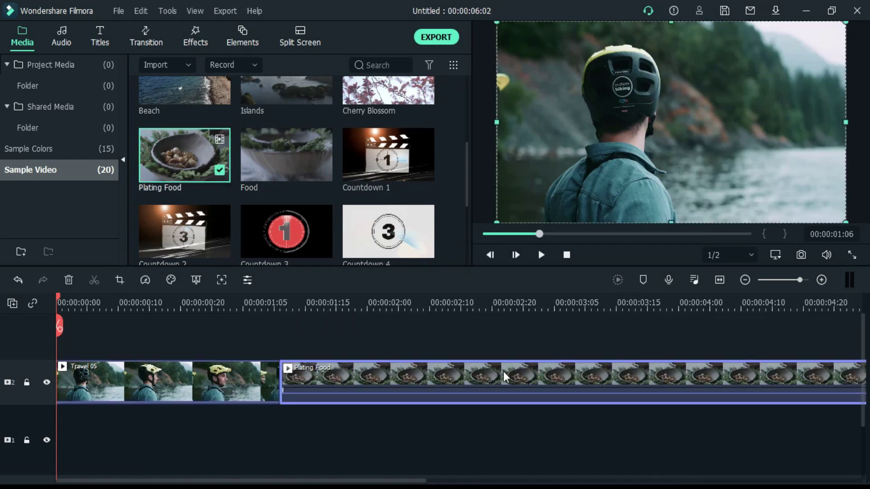
left_click(236, 303)
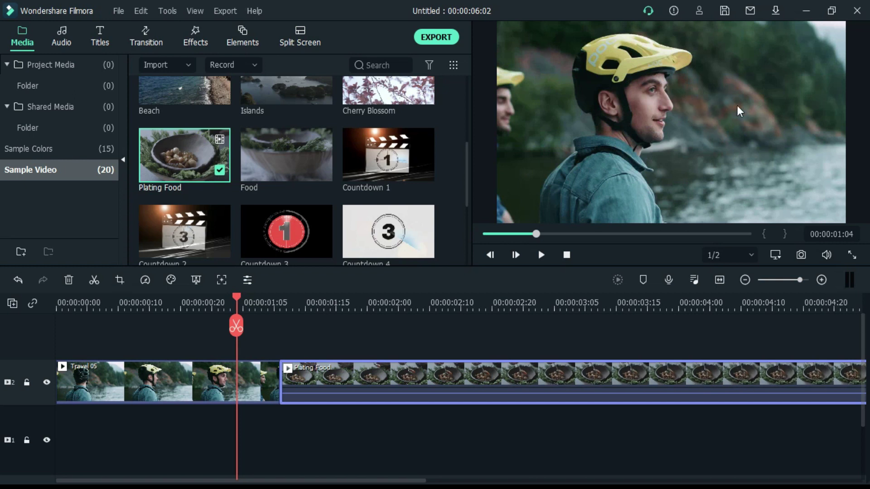
left_click(369, 299)
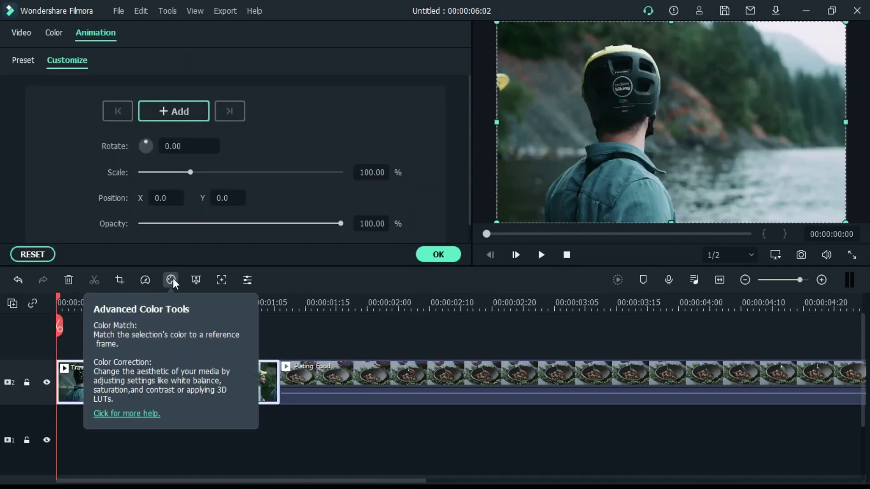
Color Match the Travel 05 clip to the Plating Food frame at 00:00:03 and play the result
left_click(172, 280)
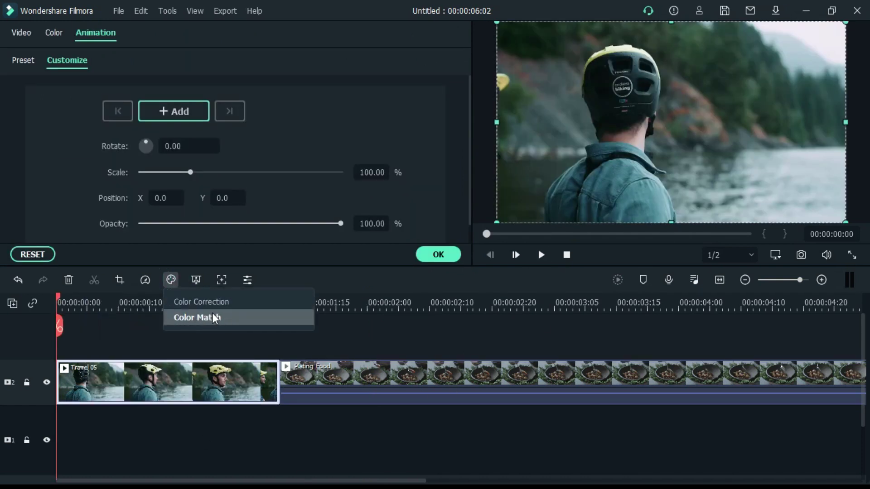
left_click(188, 318)
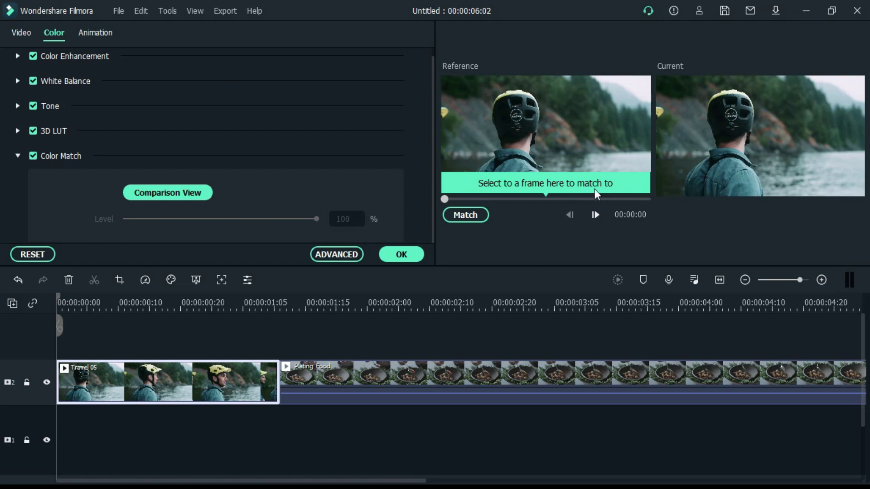
left_click_drag(448, 200, 568, 198)
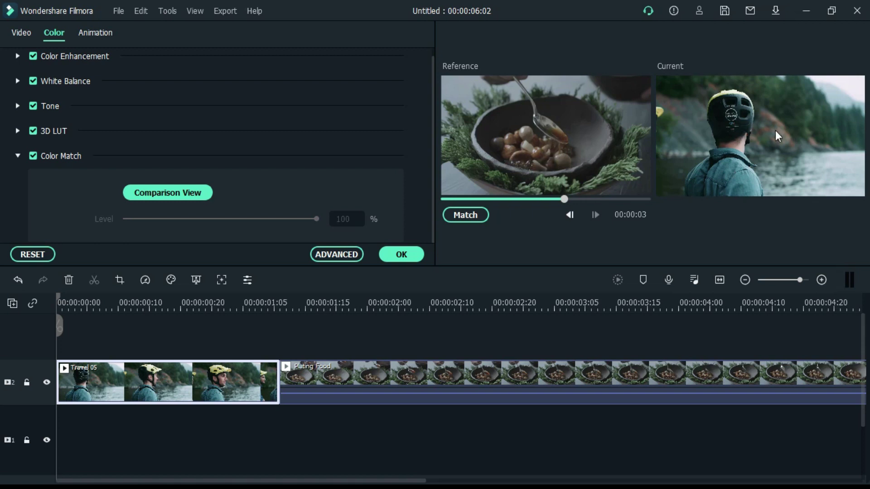
left_click(462, 216)
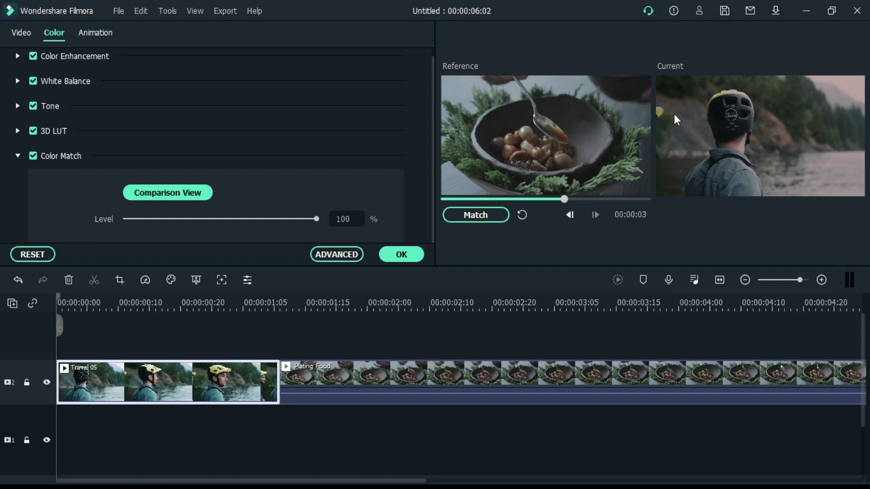
left_click(409, 255)
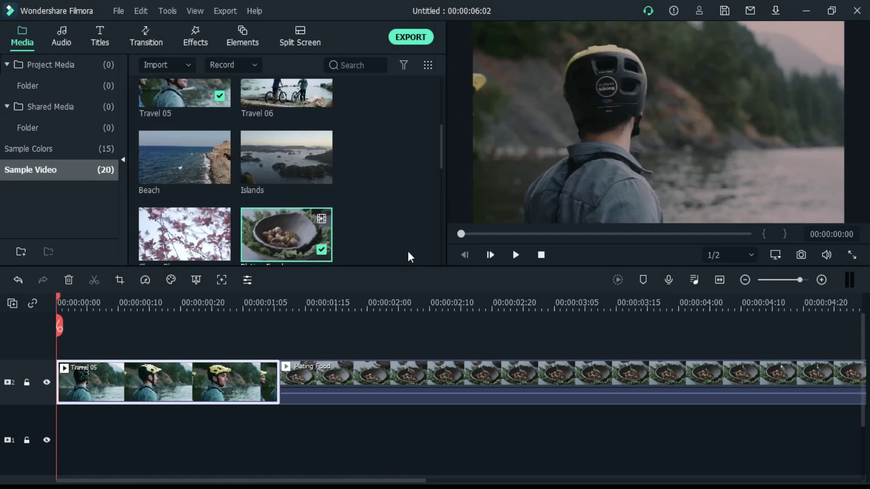
left_click(513, 255)
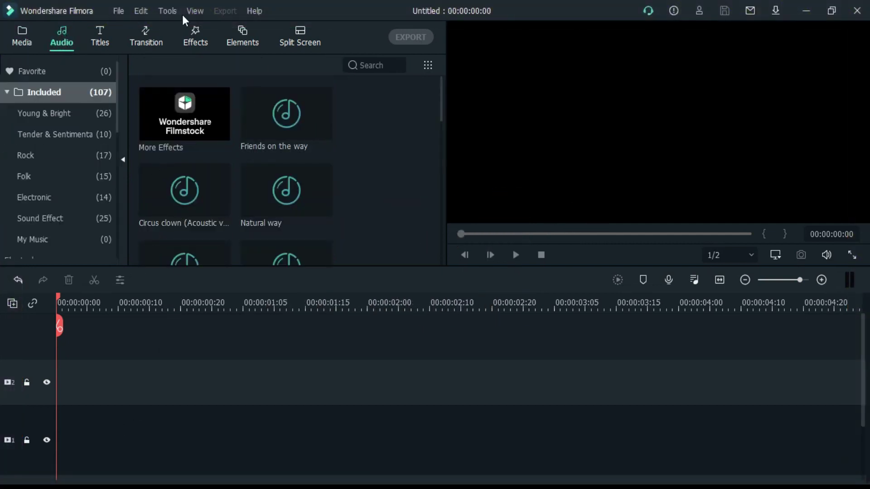
Import the untitled audio file from the Desktop and place it at the start of audio track 1
left_click(122, 10)
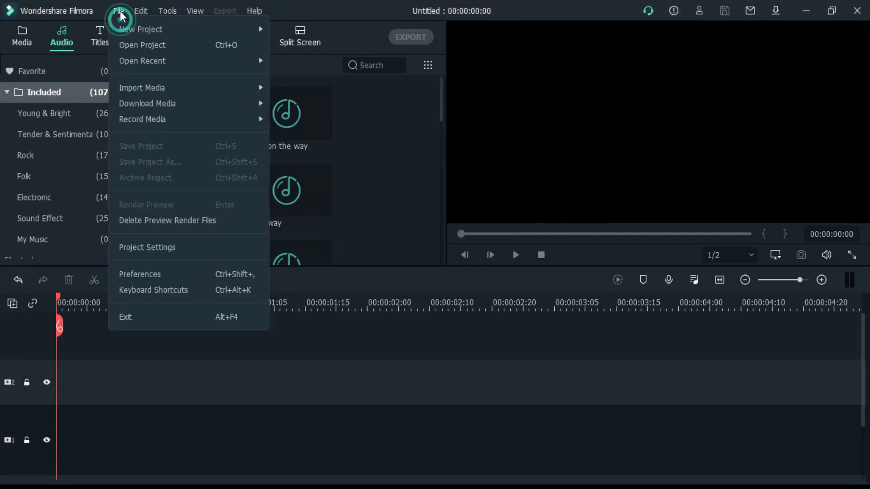
left_click(177, 90)
left_click(340, 93)
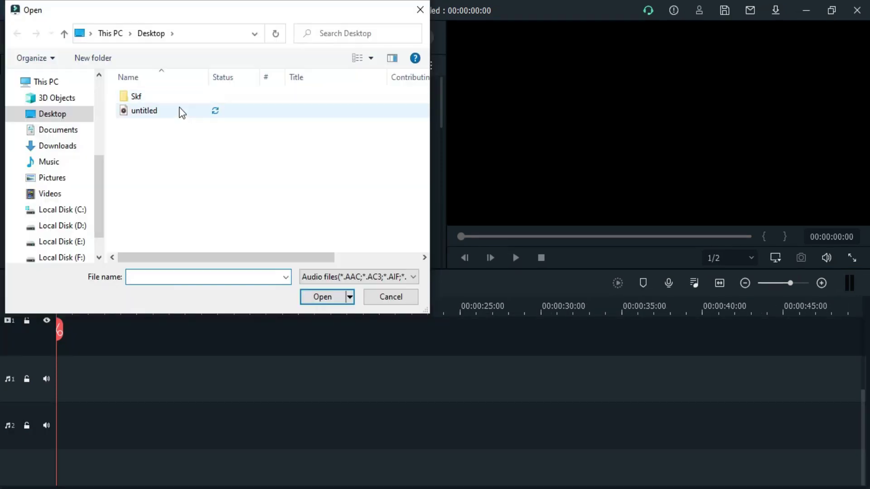
left_click(180, 110)
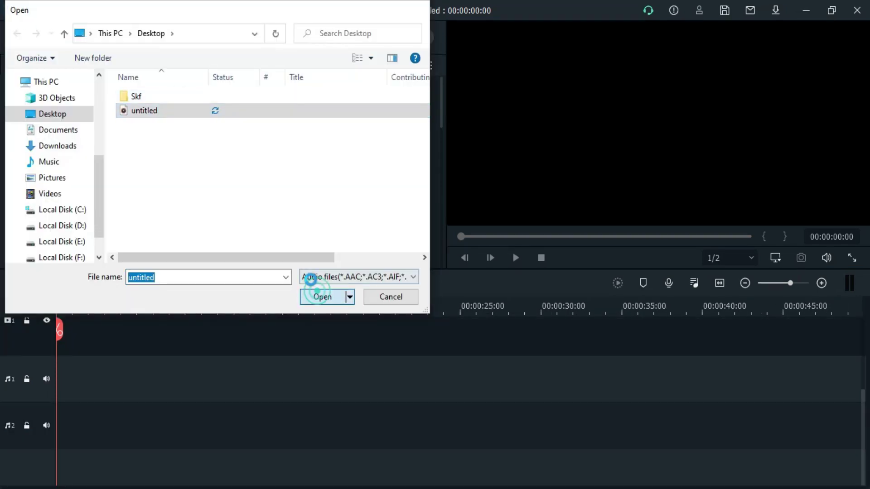
left_click(317, 291)
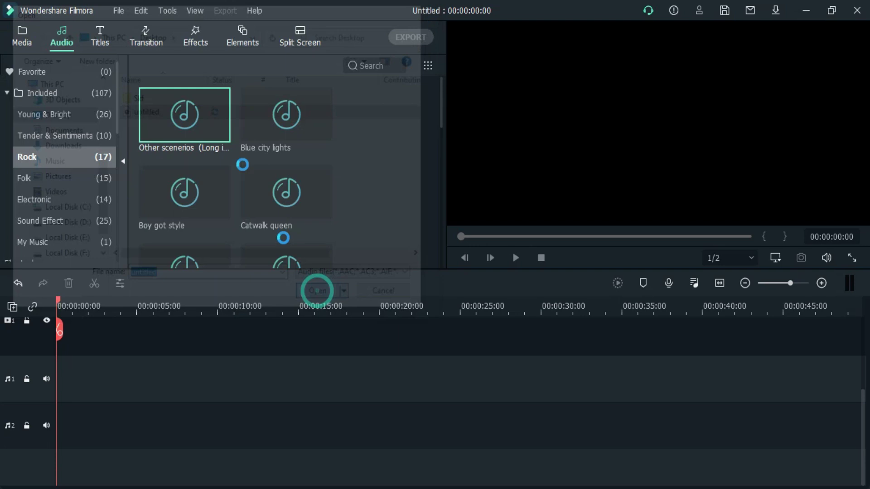
left_click_drag(145, 118, 61, 390)
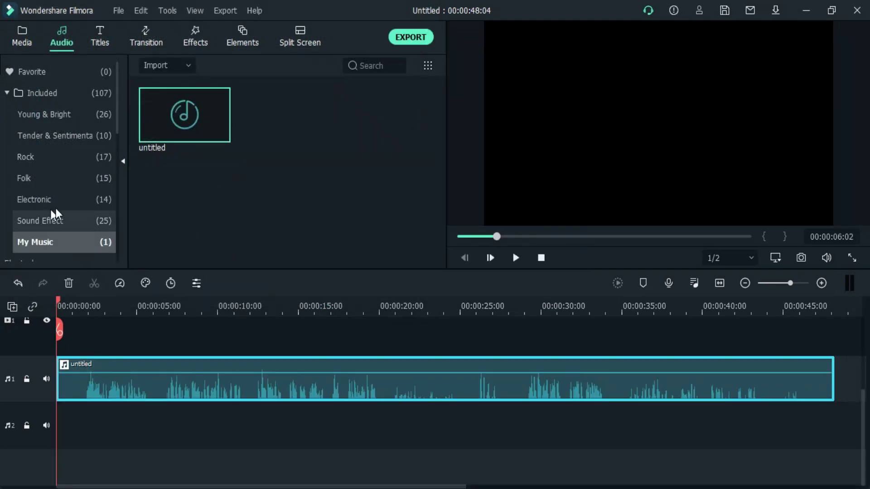
Add the Folk song Yellow Ribbon - We Will Get There at the start of audio track 2 and trim it to the untitled clip's end
left_click(36, 181)
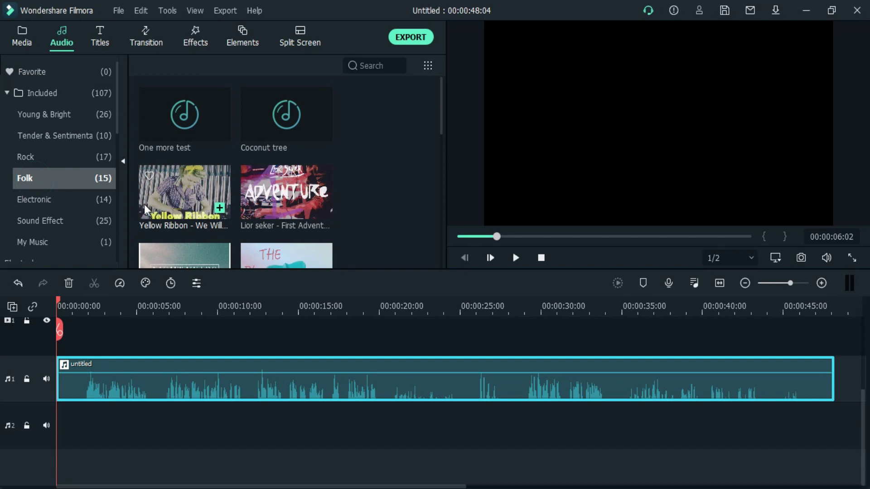
left_click_drag(169, 200, 56, 426)
left_click(719, 283)
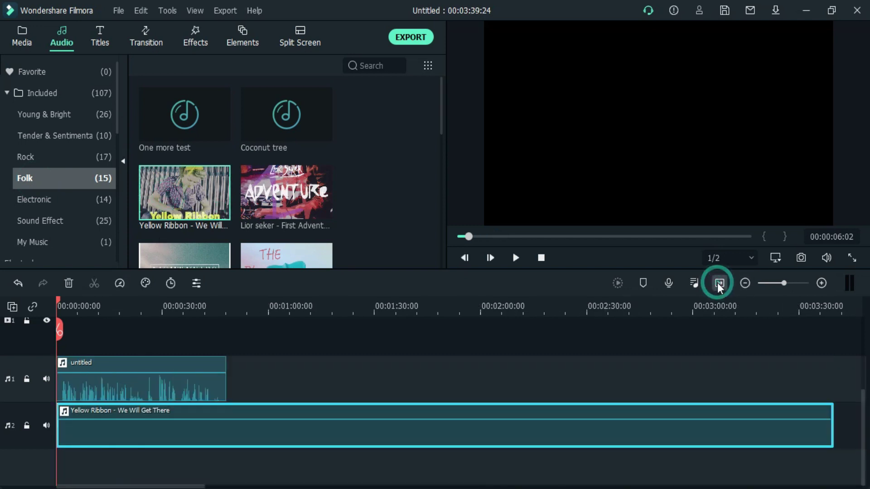
left_click_drag(833, 424, 226, 415)
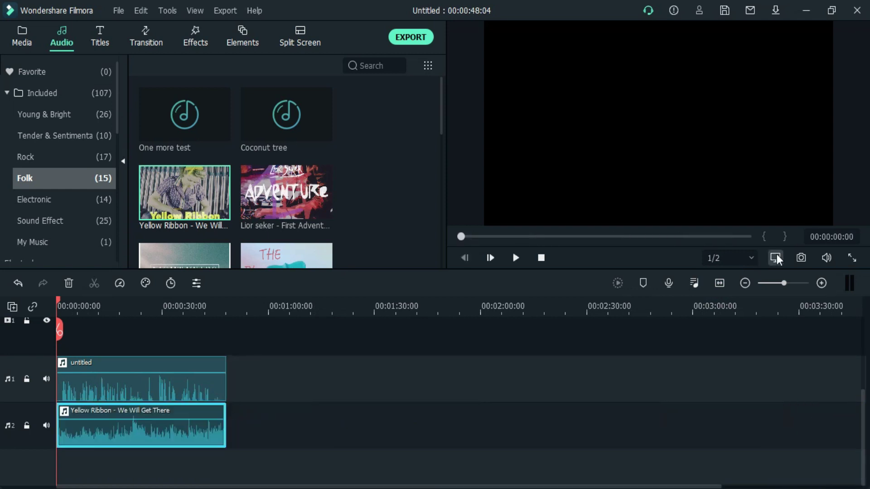
left_click(722, 283)
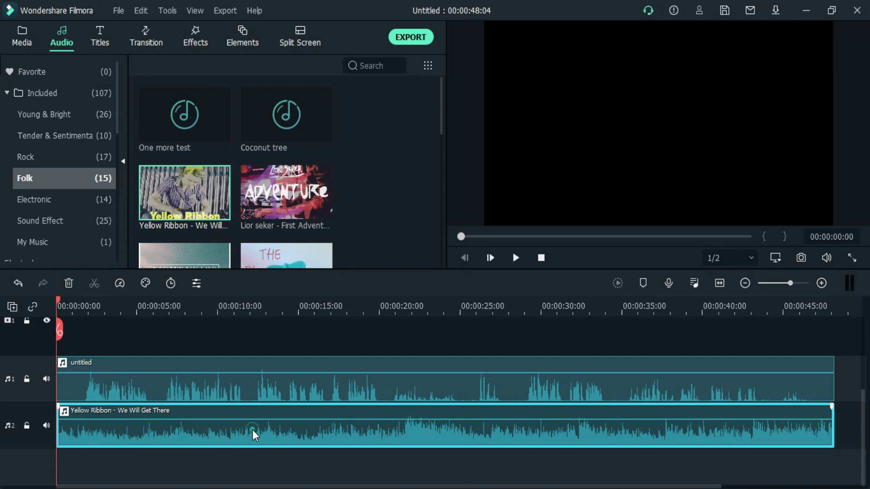
Enable ducking on the untitled clip on audio track 1 so it lowers the volume of other clips
left_click(252, 396)
double_click(243, 385)
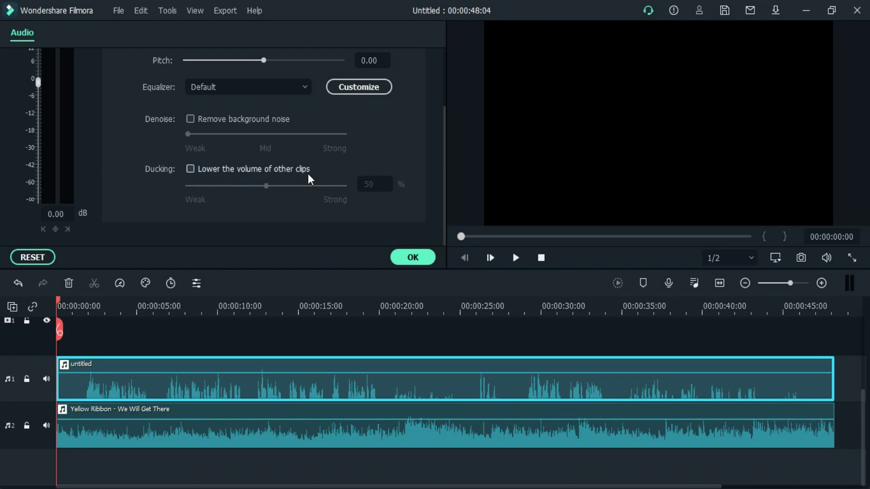
left_click(190, 168)
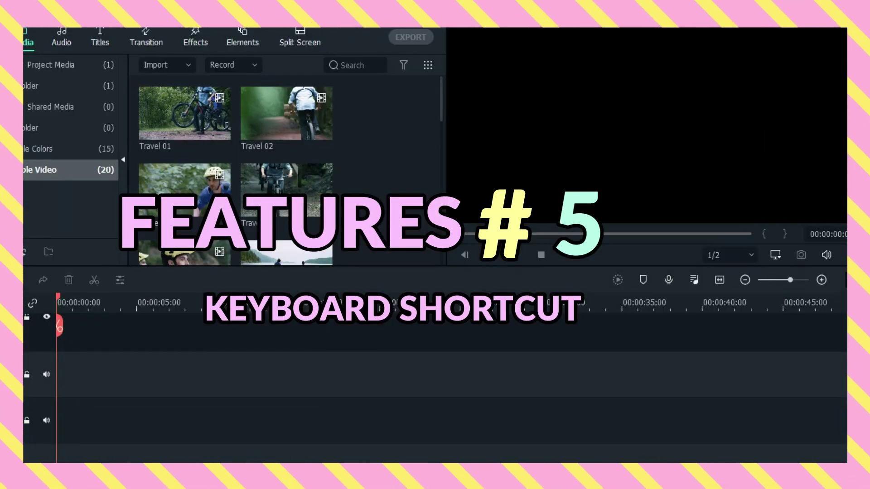
Review the keyboard shortcuts list from the File section through Tools to its end
left_click(118, 10)
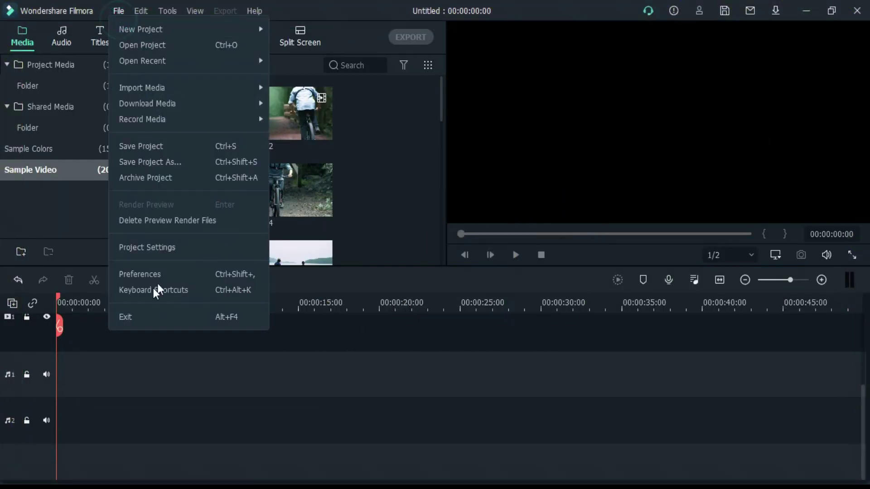
left_click(150, 292)
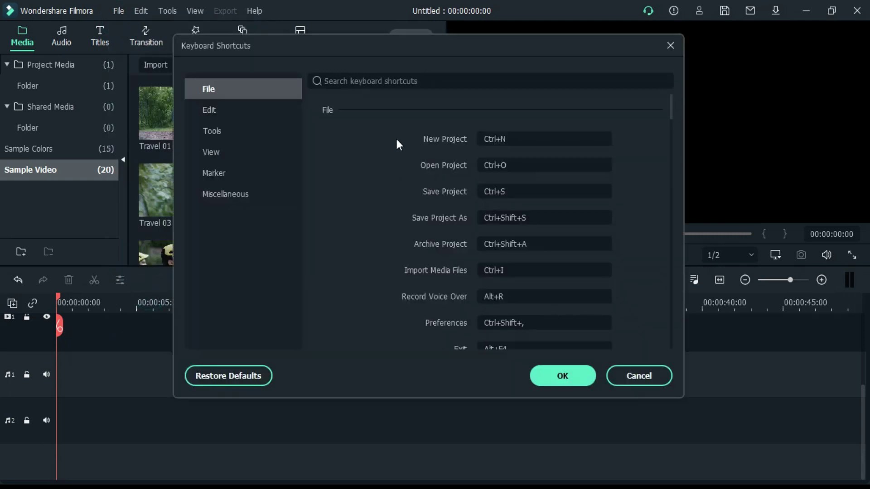
left_click(442, 145)
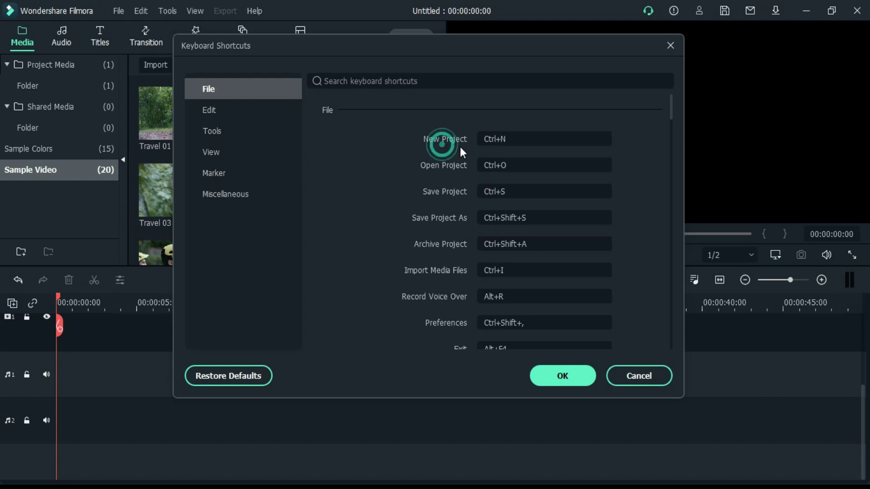
left_click_drag(671, 113, 673, 199)
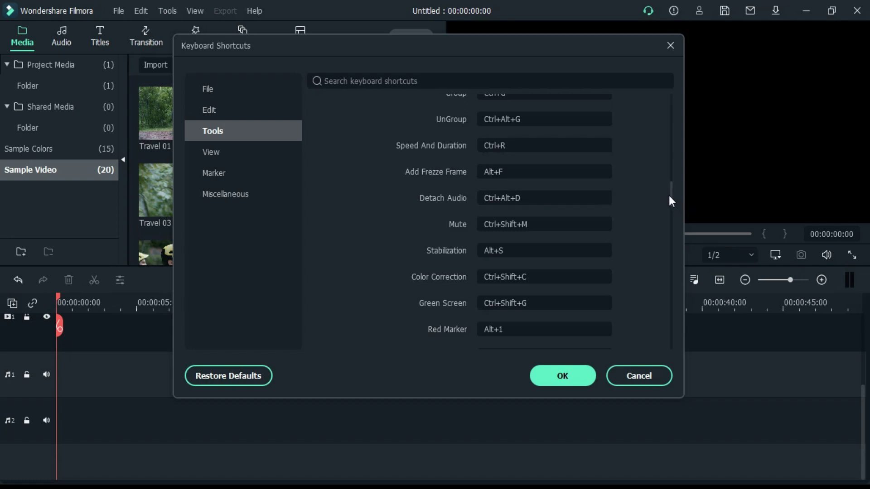
left_click_drag(672, 192, 670, 342)
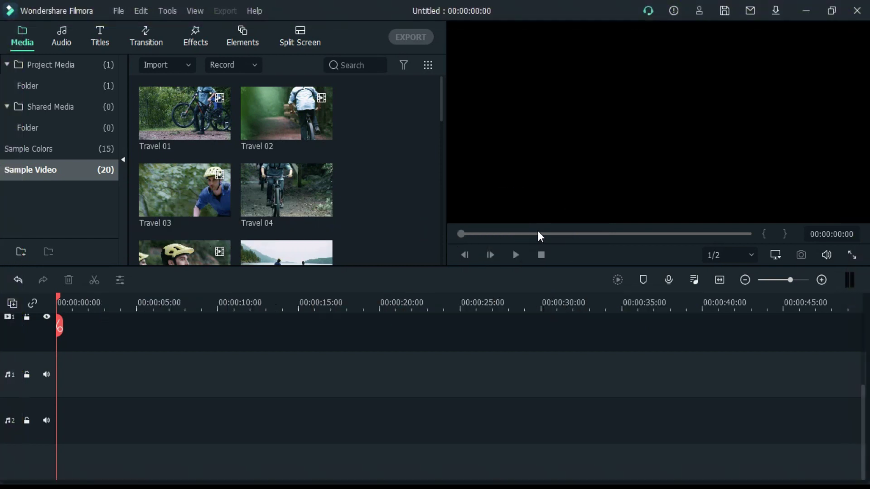
Bring up the media recording options for recording the PC screen
left_click(119, 11)
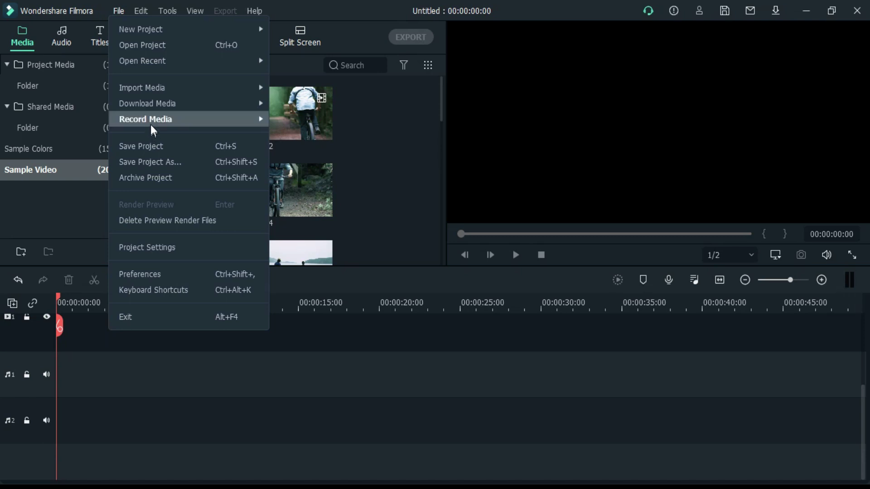
left_click(199, 120)
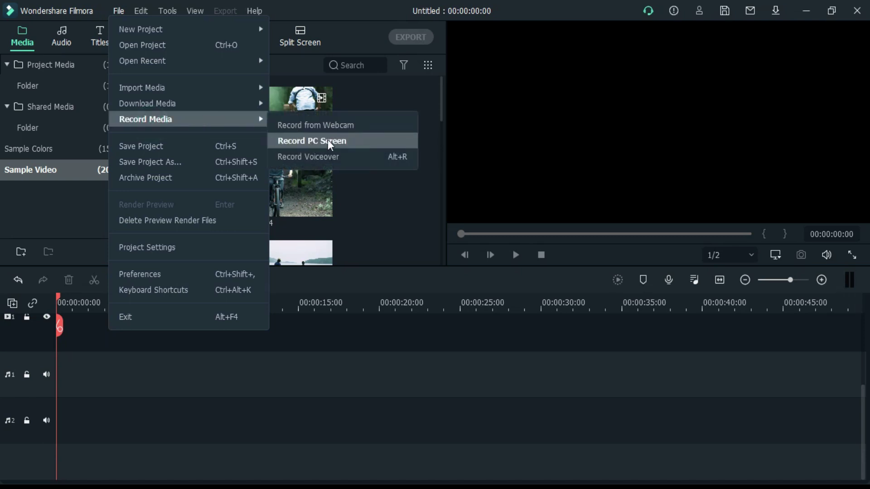